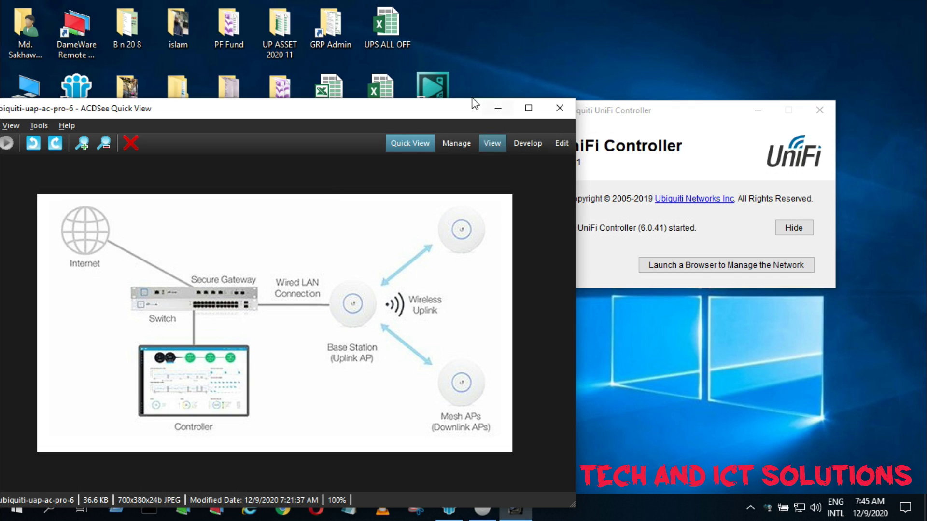
Move the ACDSee Quick View network diagram window higher and further left on the desktop
mouse_move(442, 108)
mouse_down()
mouse_move(444, 85)
mouse_move(420, 60)
mouse_move(404, 155)
mouse_up()
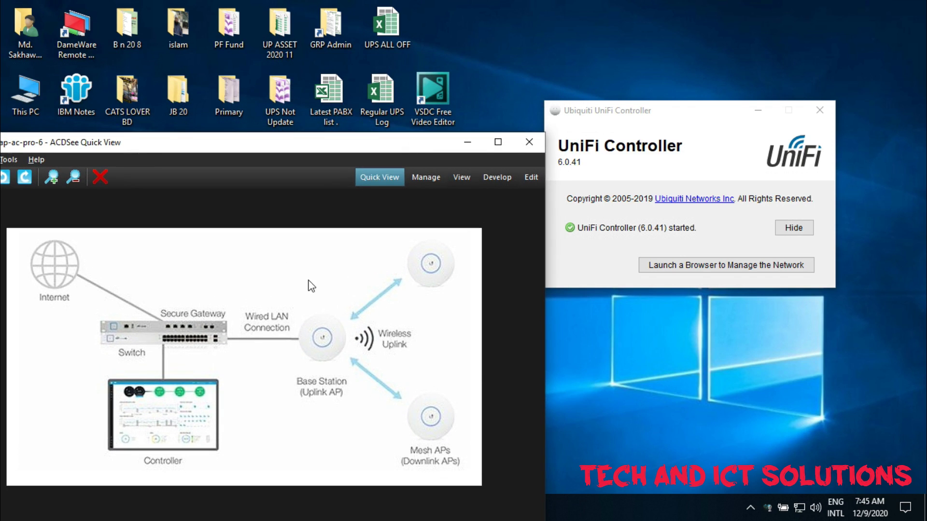
drag(422, 149, 410, 75)
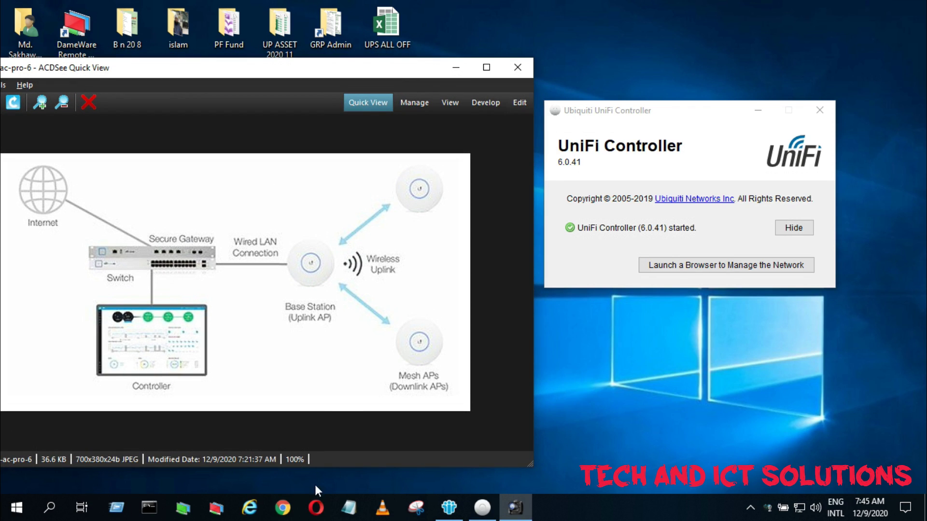
Launch Chrome and load the UniFi controller 5.12.66 login page from the saved 'YO' address suggestion
click(282, 515)
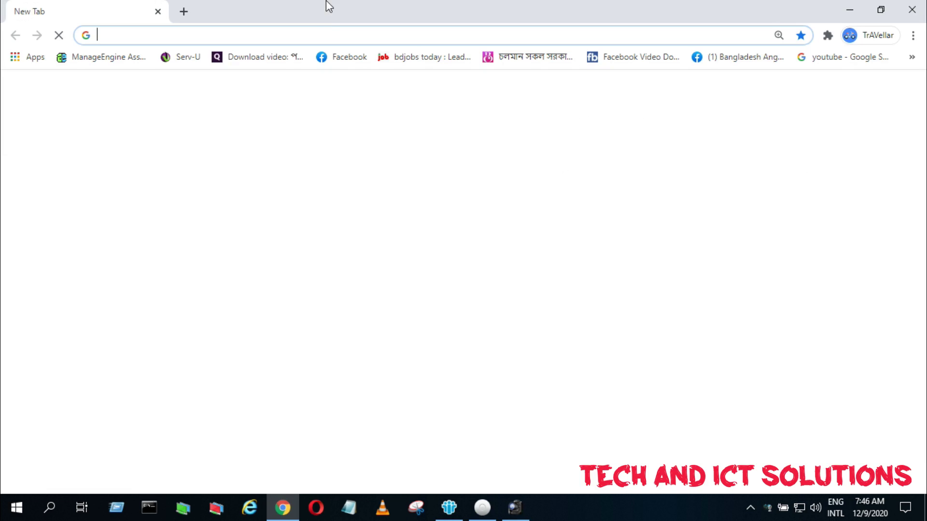
text(UNifi wifi router)
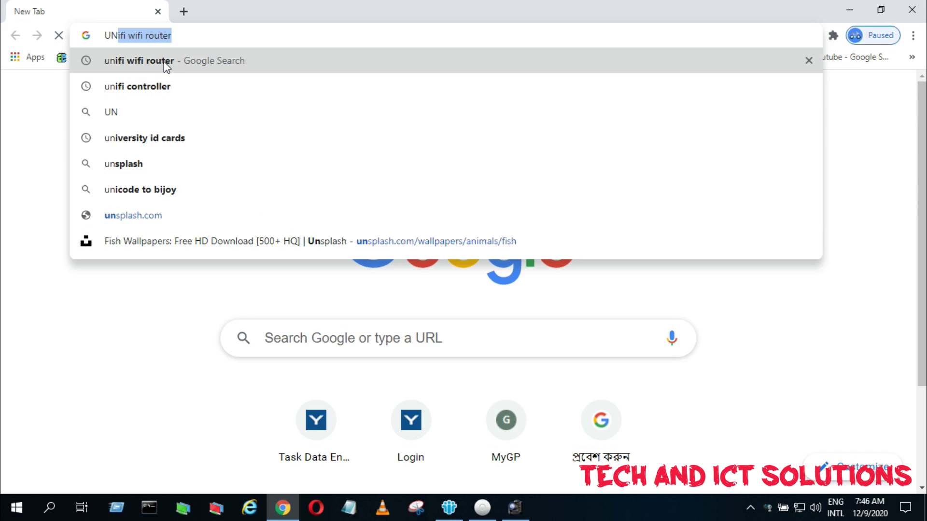
key(BackSpace)
key(BackSpace)
key(BackSpace)
text(YOutube.com)
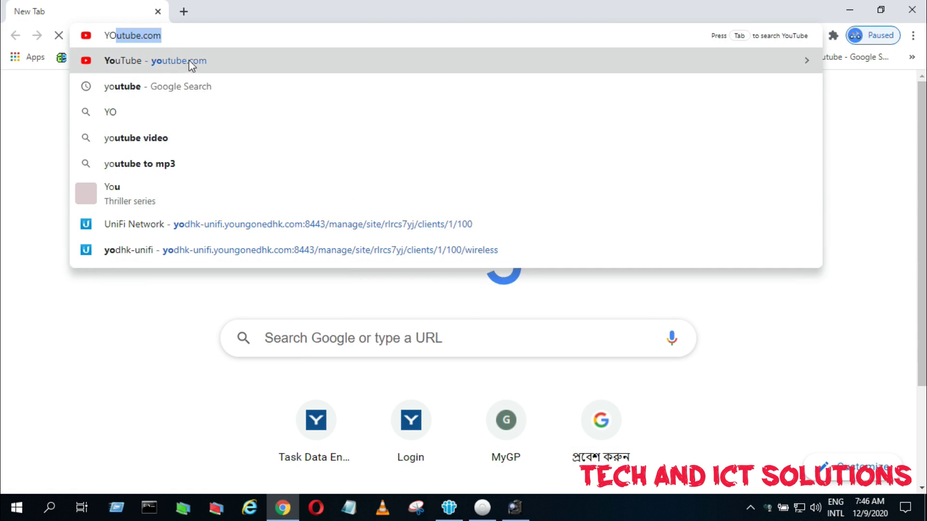
click(148, 224)
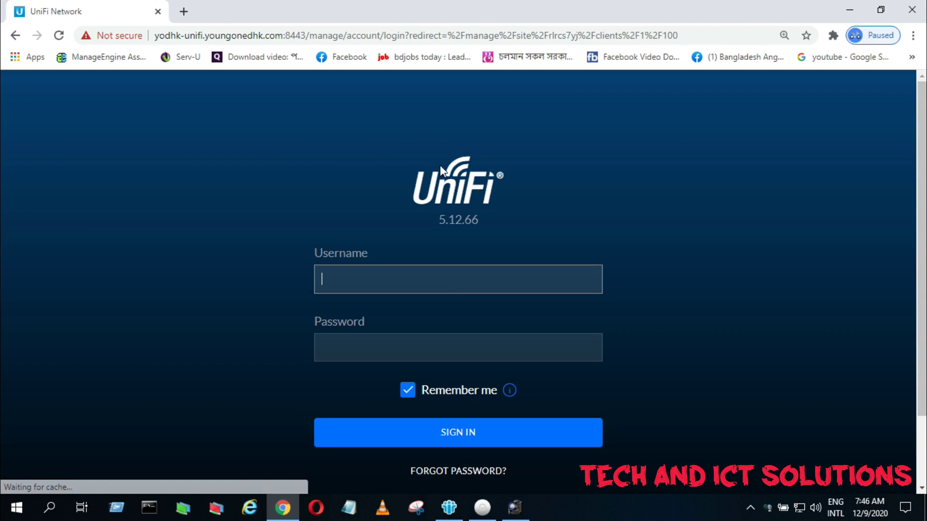
Log in with the saved autofill credentials to reach the YO-FACTORY dashboard showing 22 access points
click(357, 206)
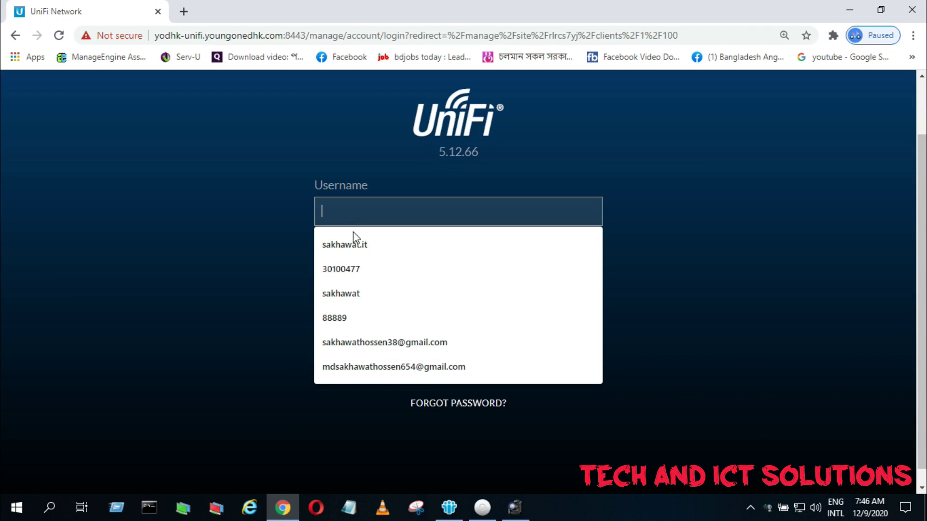
click(357, 245)
click(362, 274)
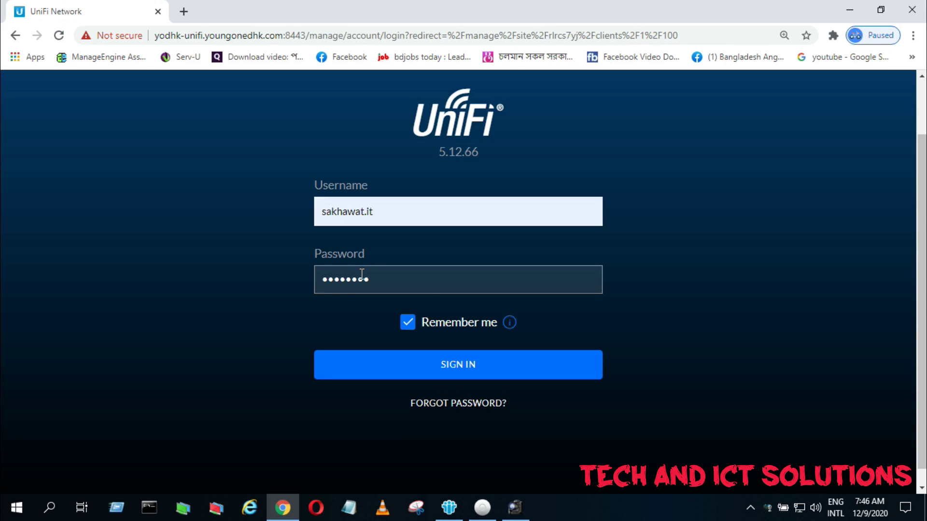
click(466, 371)
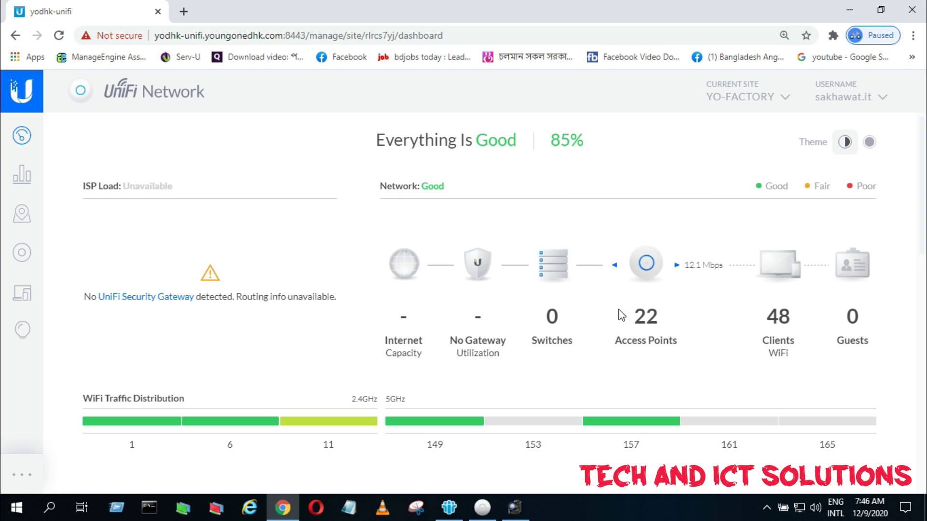
drag(760, 323, 806, 357)
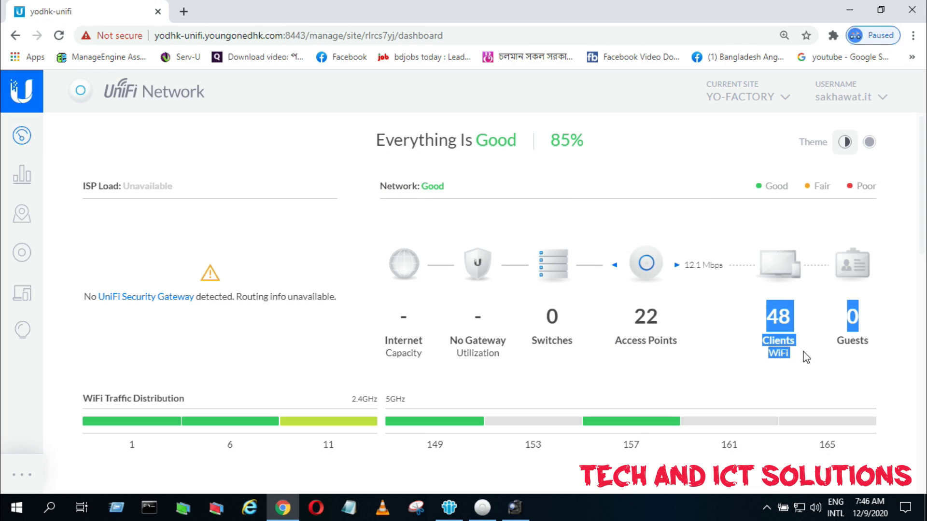
mouse_move(631, 327)
mouse_down()
mouse_move(676, 343)
mouse_move(635, 320)
mouse_up()
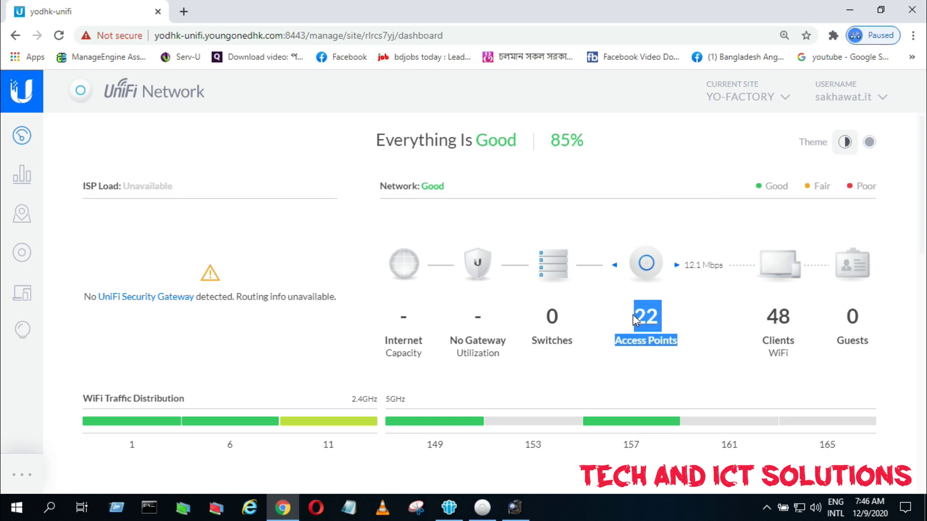
drag(538, 128, 583, 155)
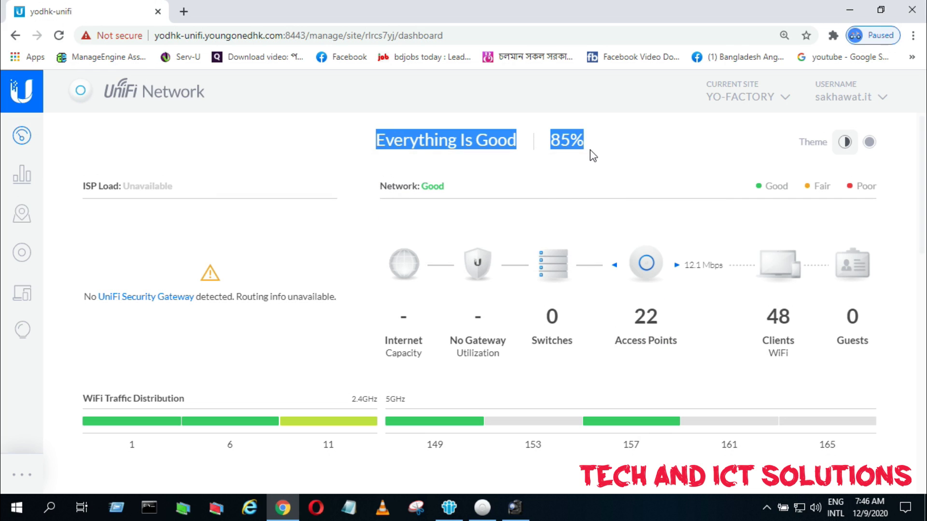
drag(695, 89, 888, 112)
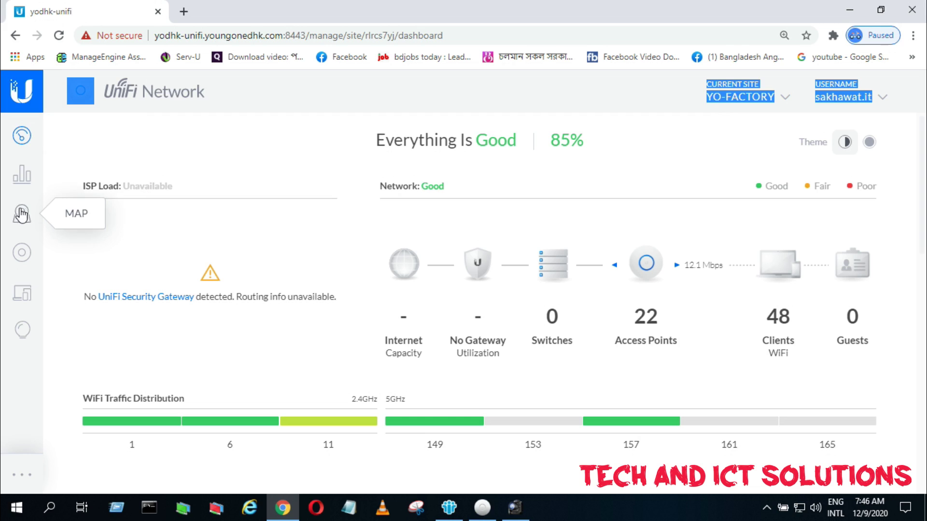
Open the Statistics topology map and bring the Galaxy-S20 client into view
click(21, 182)
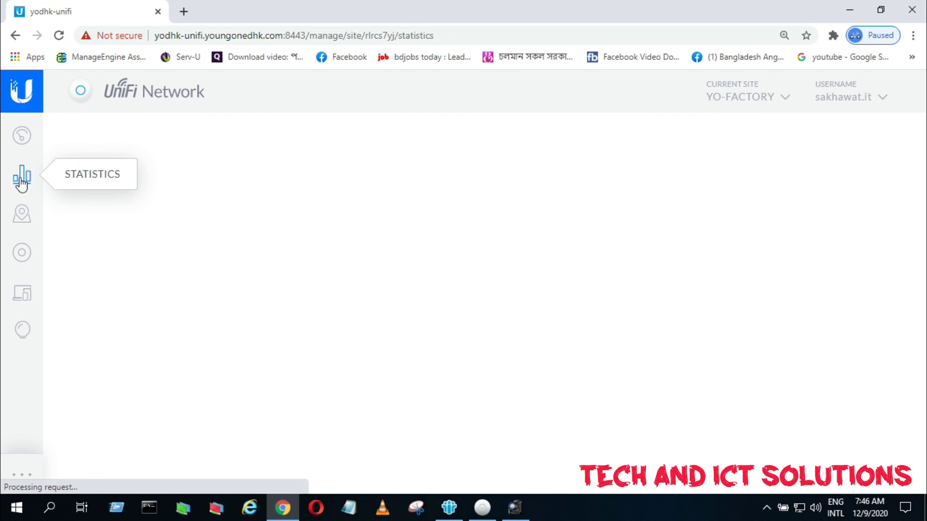
click(22, 216)
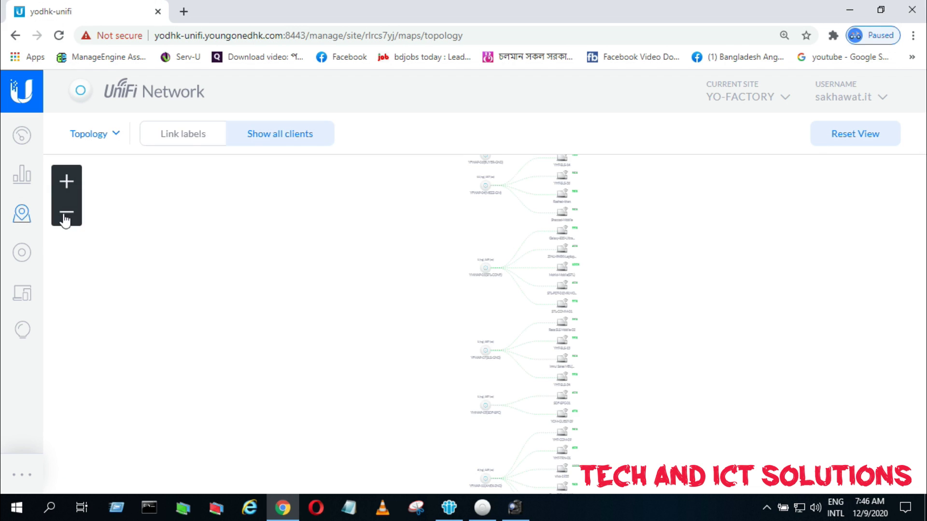
scroll(560, 270, up, 5)
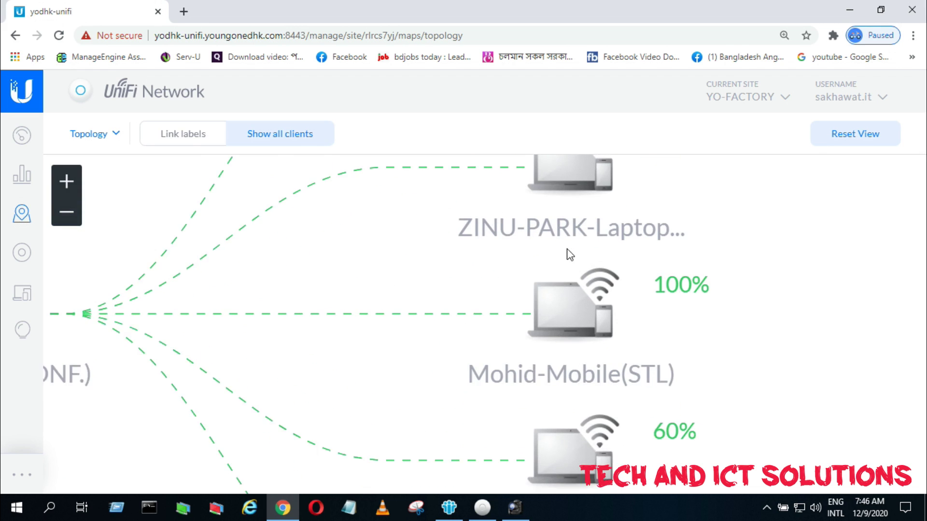
drag(543, 242, 539, 392)
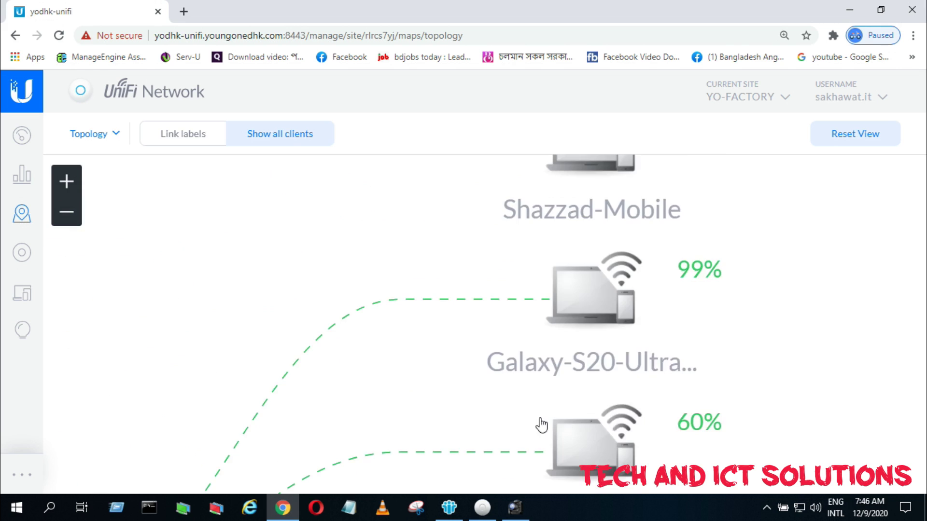
Pan the map to show access points YMWAP-06, YFWAP-14, YFWAP-08 and YFWAP-03
scroll(550, 294, down, 3)
scroll(516, 292, down, 3)
scroll(513, 293, up, 2)
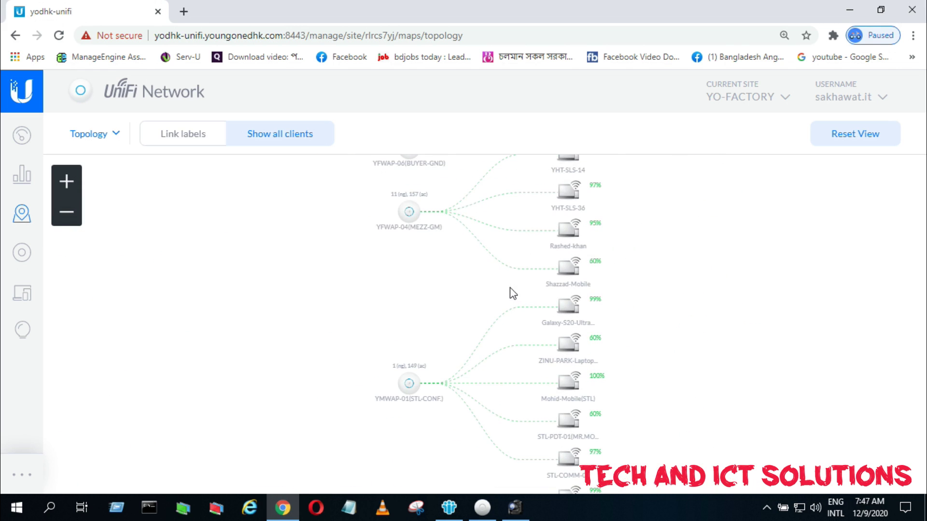
drag(412, 246, 445, 418)
drag(431, 296, 361, 404)
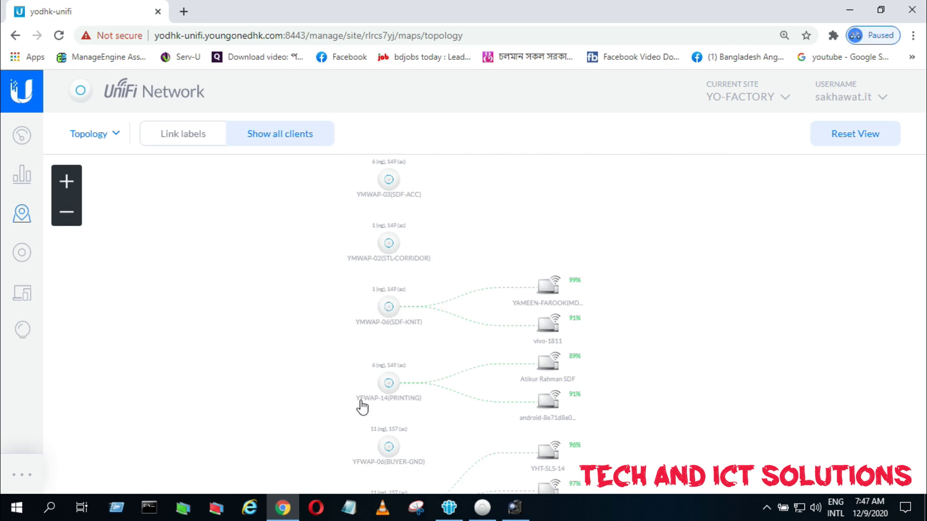
drag(338, 272, 361, 388)
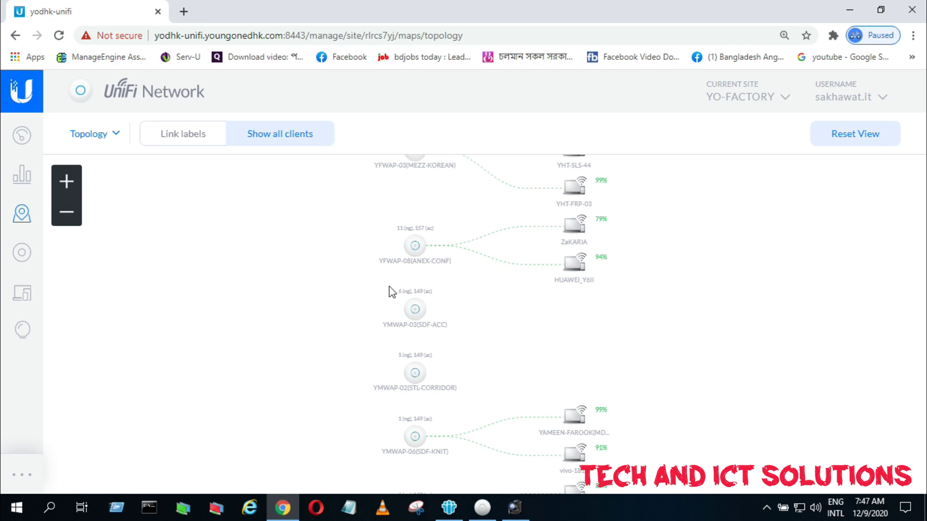
Zoom the topology map in and out to review clients and their signal percentages
scroll(389, 287, up, 2)
scroll(376, 279, up, 1)
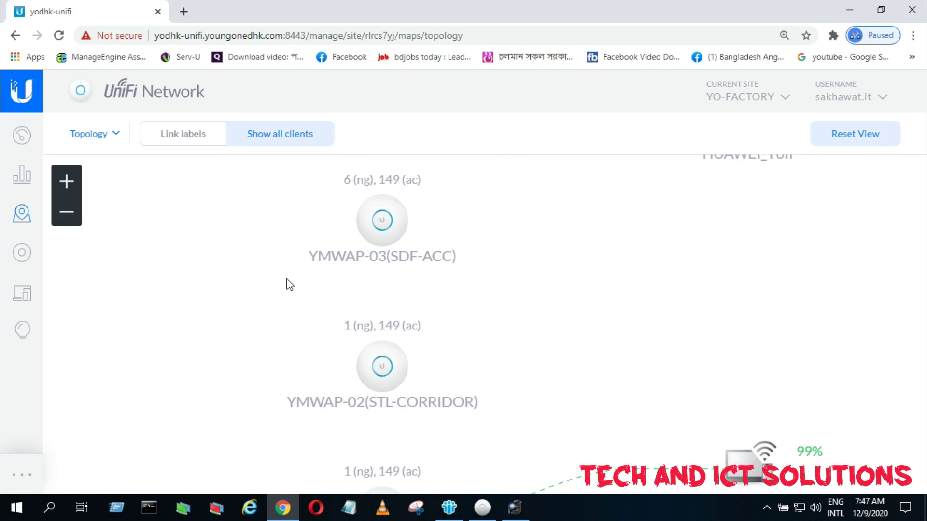
scroll(295, 299, down, 4)
scroll(459, 290, down, 2)
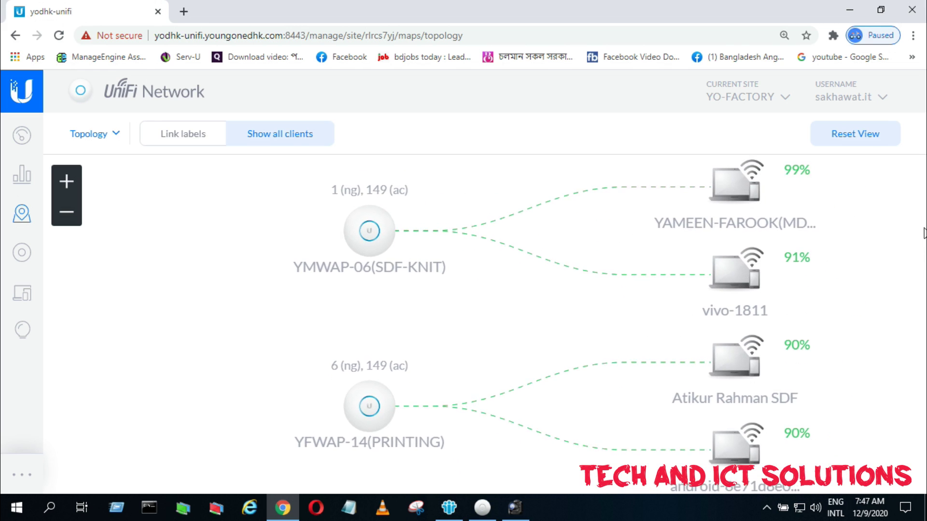
scroll(594, 362, down, 1)
scroll(553, 207, down, 4)
scroll(373, 307, down, 3)
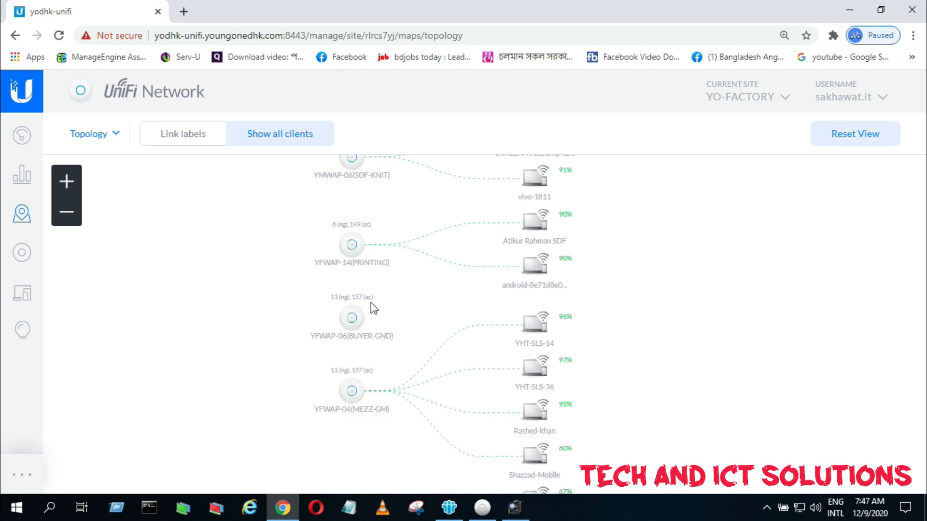
scroll(373, 307, down, 2)
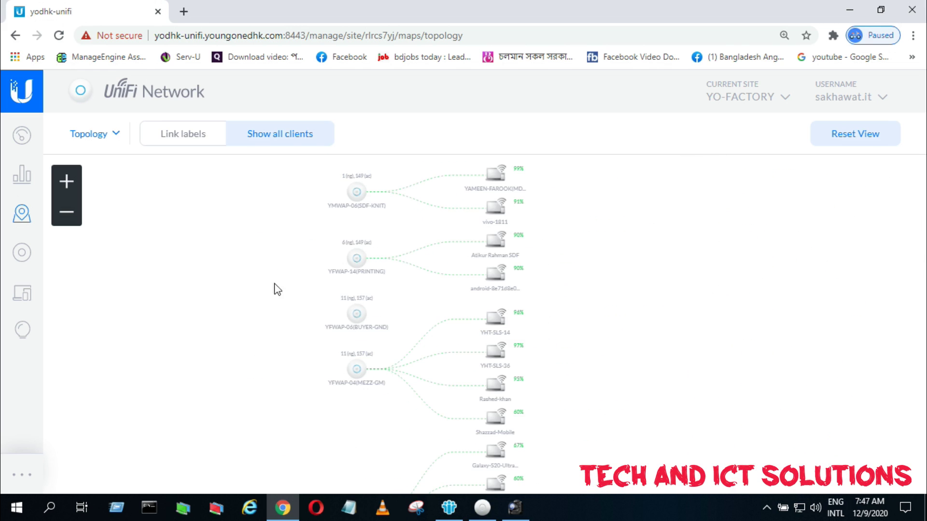
Switch to the Devices page listing the 22 access points with IP, model and uptime
click(20, 261)
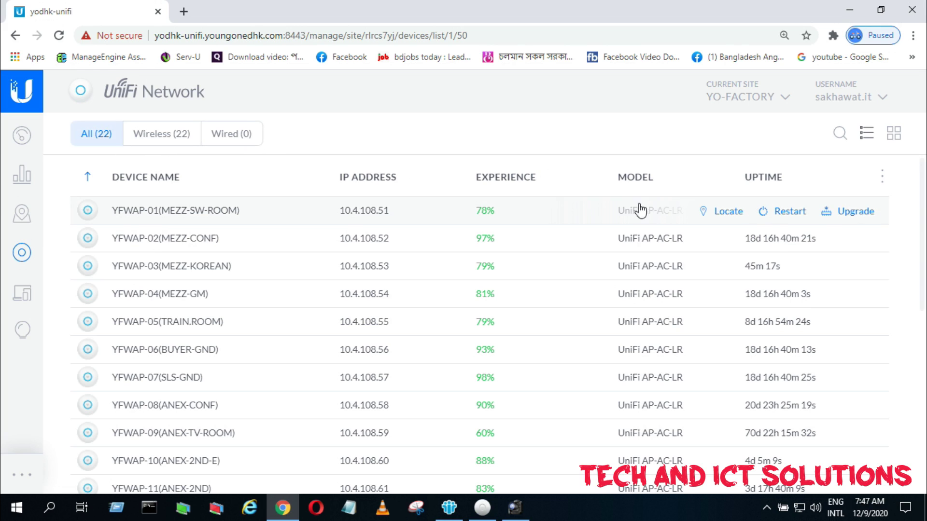
Open the YFWAP-01 (MEZZ-SW-ROOM) access point's details panel and scroll through it
mouse_move(782, 211)
mouse_move(175, 210)
click(159, 213)
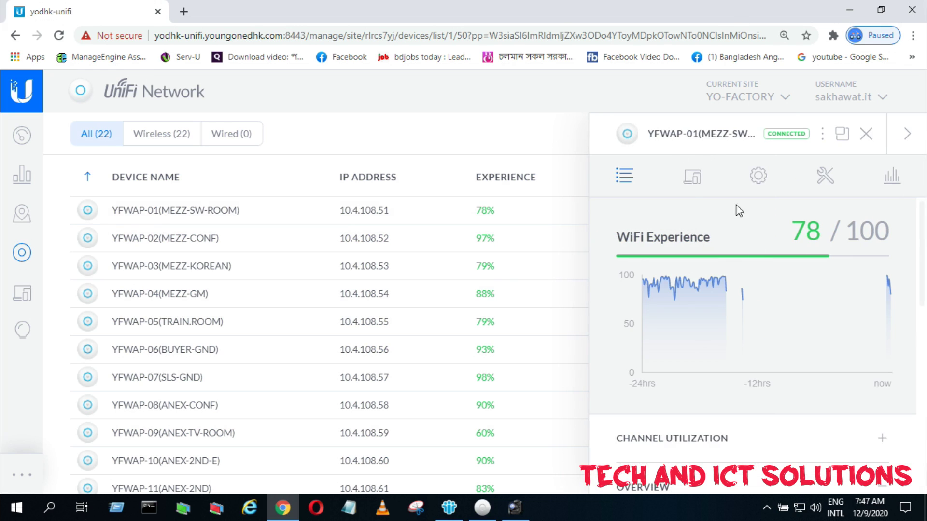
scroll(739, 290, down, 3)
scroll(741, 348, down, 3)
scroll(770, 275, down, 1)
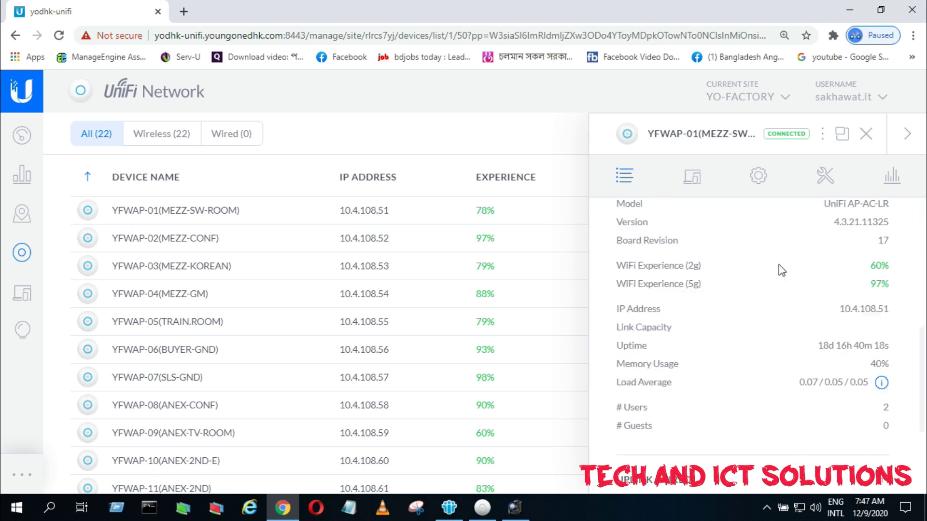
scroll(783, 269, down, 2)
scroll(787, 280, down, 2)
scroll(790, 294, up, 8)
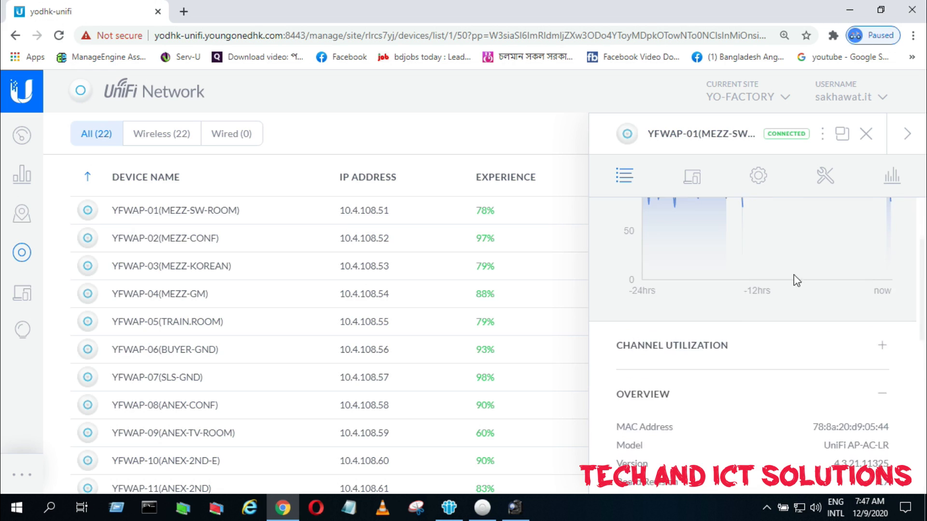
scroll(794, 274, up, 2)
Close the YFWAP-01 panel and scroll through the 22-device list with uptimes
click(866, 135)
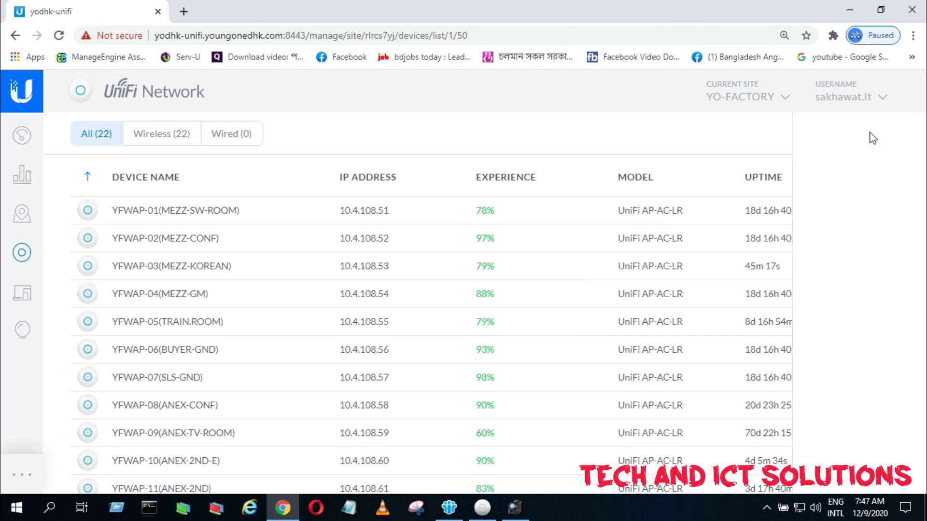
scroll(236, 261, down, 1)
scroll(270, 268, down, 6)
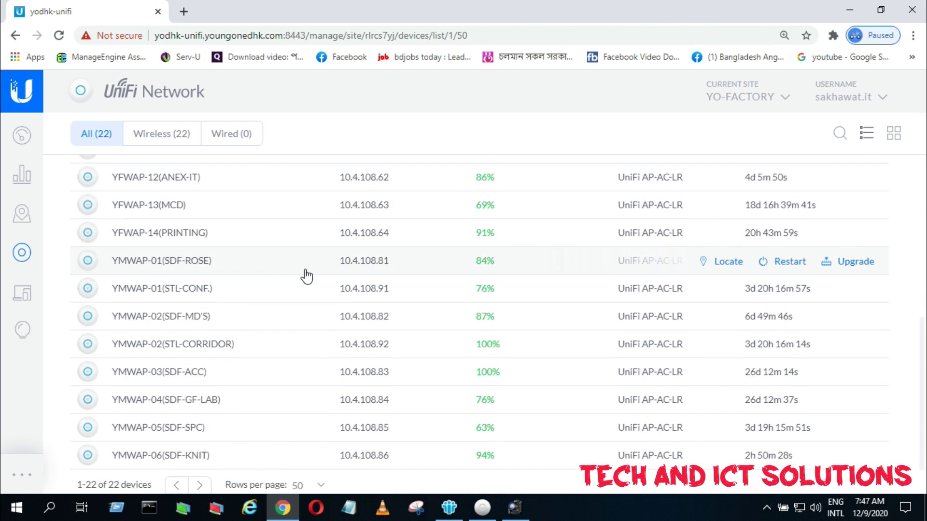
scroll(346, 302, down, 1)
scroll(266, 289, up, 8)
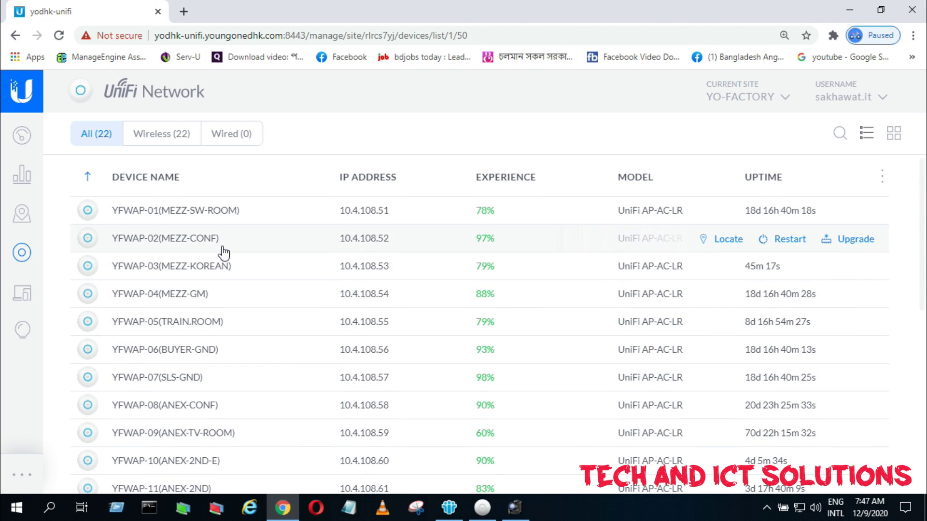
Open the Clients page and scroll through all 50 wireless clients, then back to the top
click(23, 299)
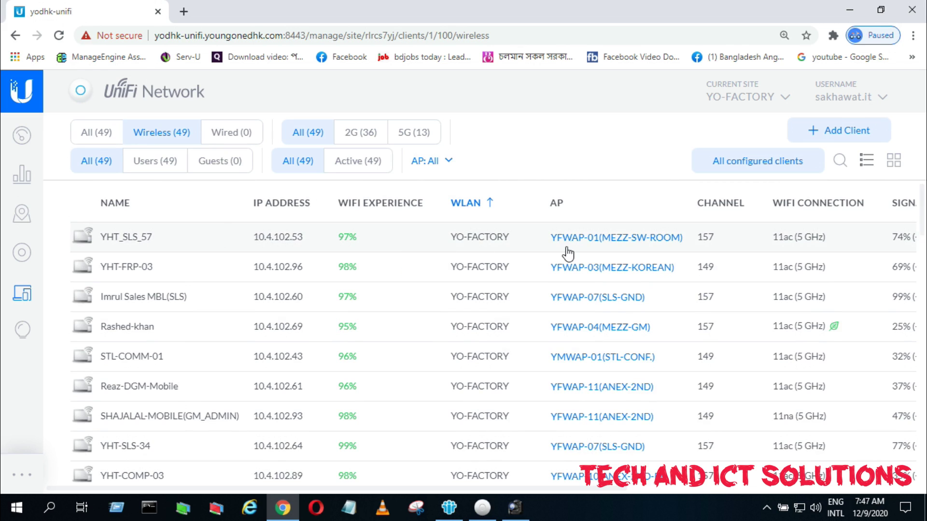
scroll(564, 258, down, 3)
scroll(464, 386, down, 3)
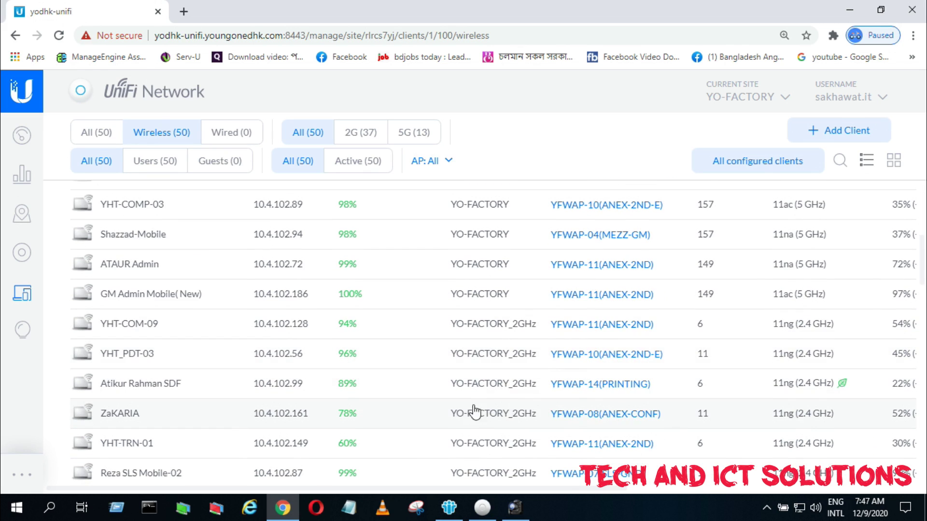
scroll(478, 372, down, 3)
scroll(472, 351, down, 2)
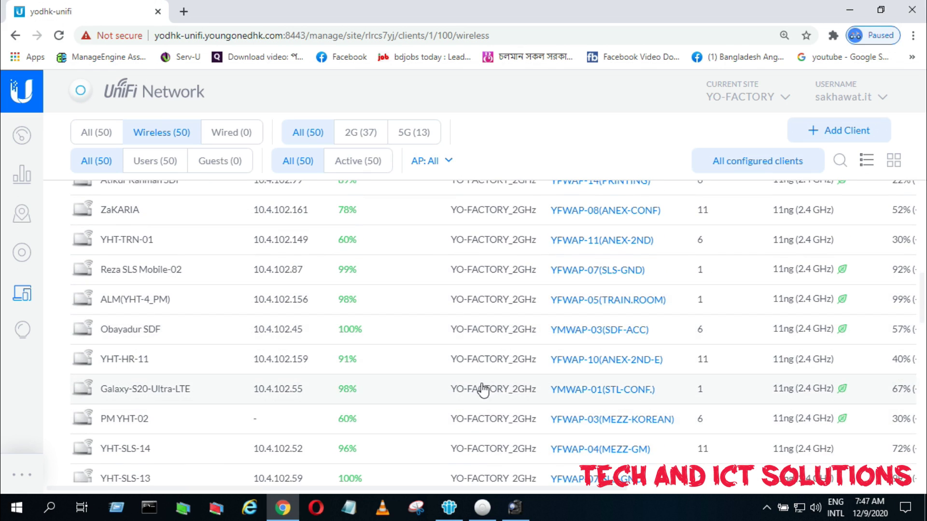
scroll(489, 336, down, 3)
scroll(488, 334, down, 2)
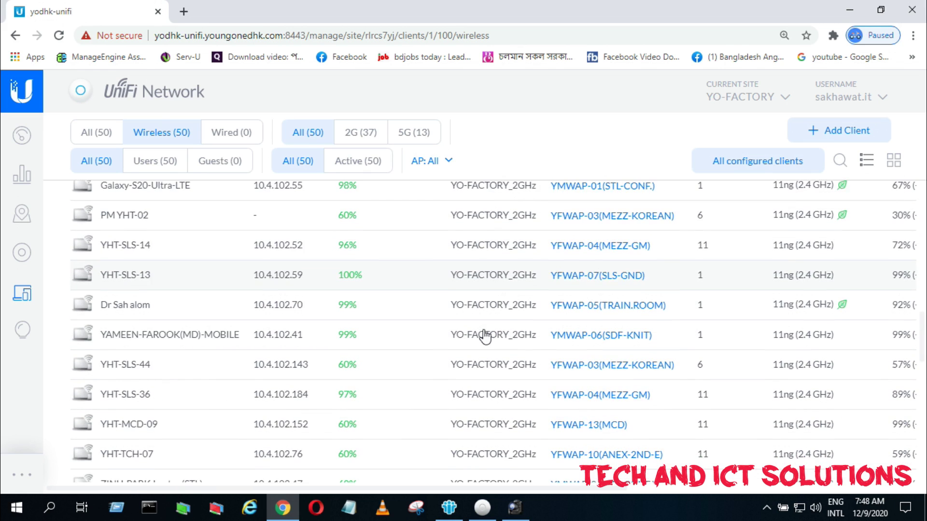
scroll(488, 335, down, 2)
scroll(485, 336, down, 2)
scroll(486, 336, down, 1)
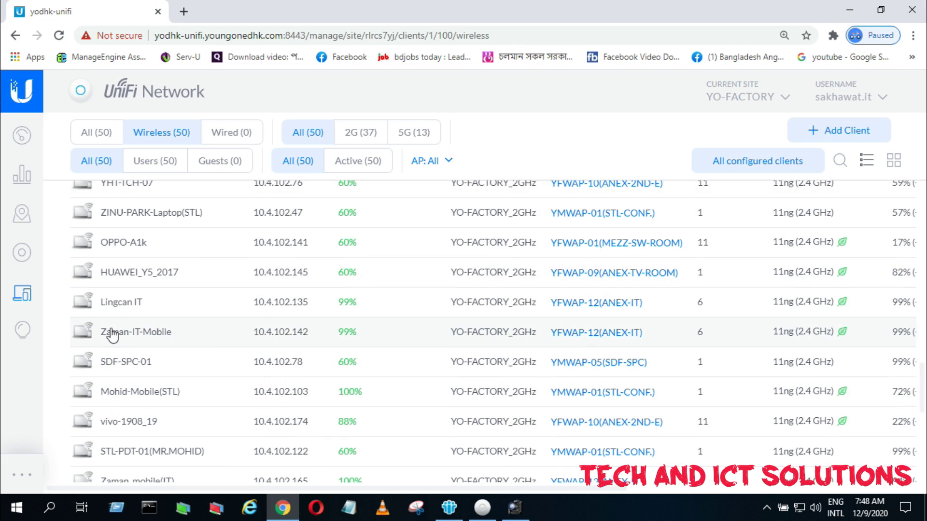
scroll(196, 320, down, 1)
scroll(196, 321, down, 1)
scroll(197, 320, down, 3)
scroll(460, 351, down, 2)
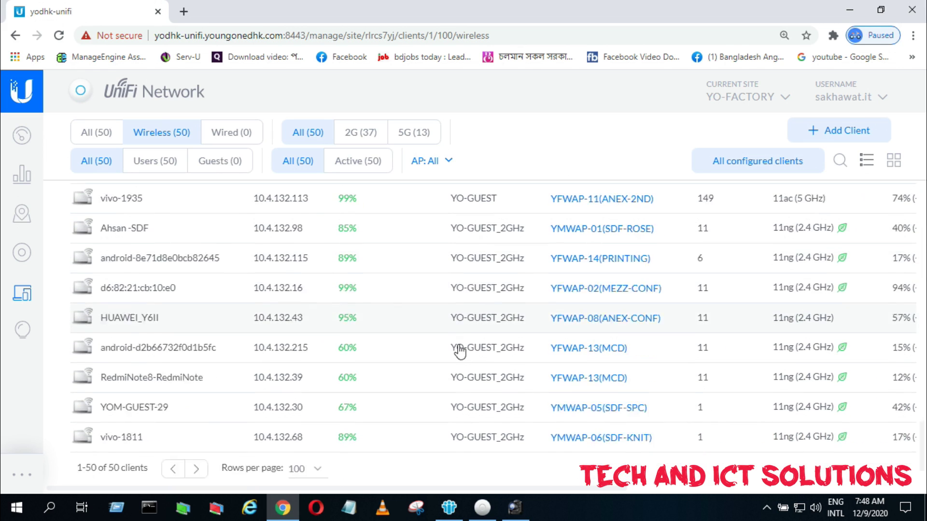
scroll(497, 355, up, 5)
scroll(352, 331, up, 8)
scroll(356, 306, up, 10)
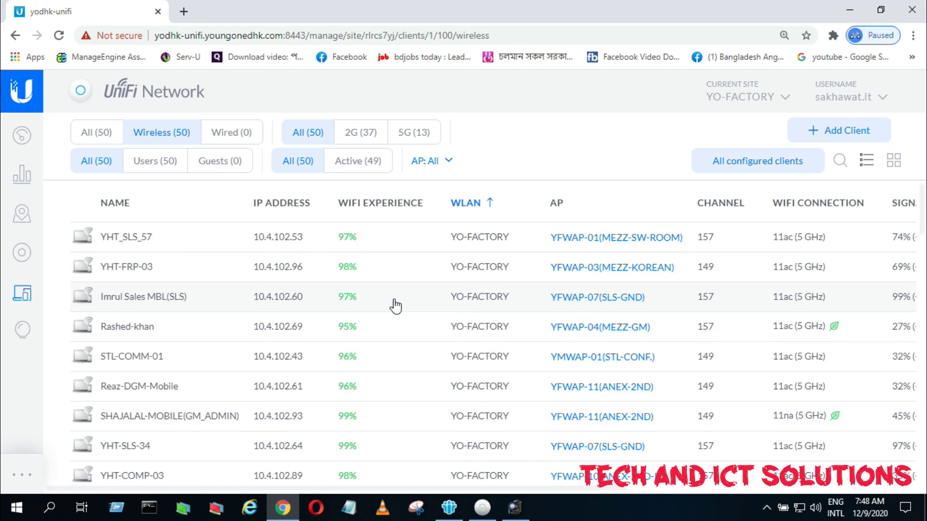
scroll(394, 306, down, 5)
scroll(393, 306, up, 5)
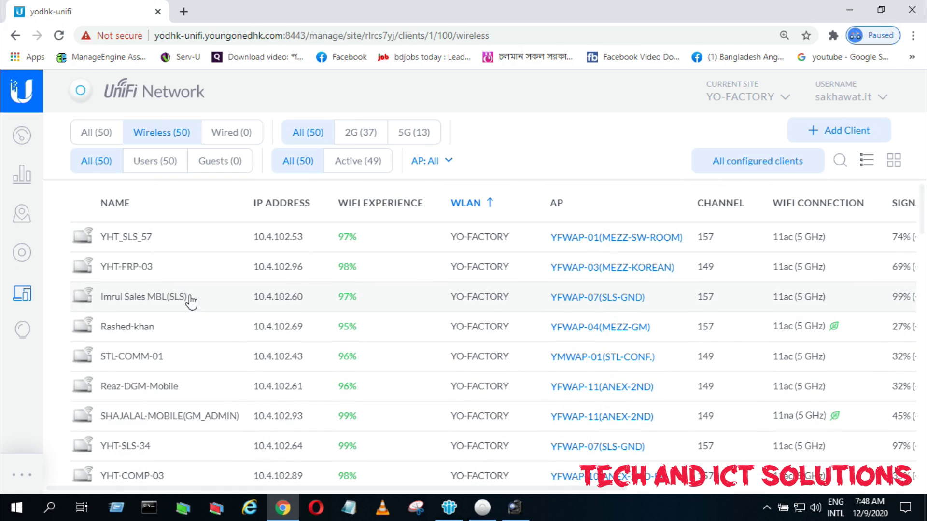
Open client YHT_SLS_57's details and select its MAC address
click(128, 240)
scroll(809, 308, down, 2)
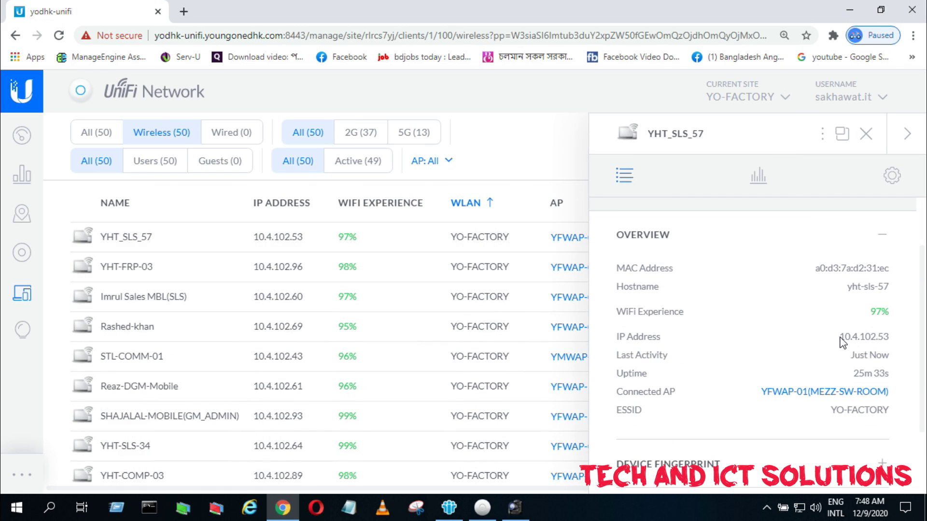
drag(814, 266, 864, 287)
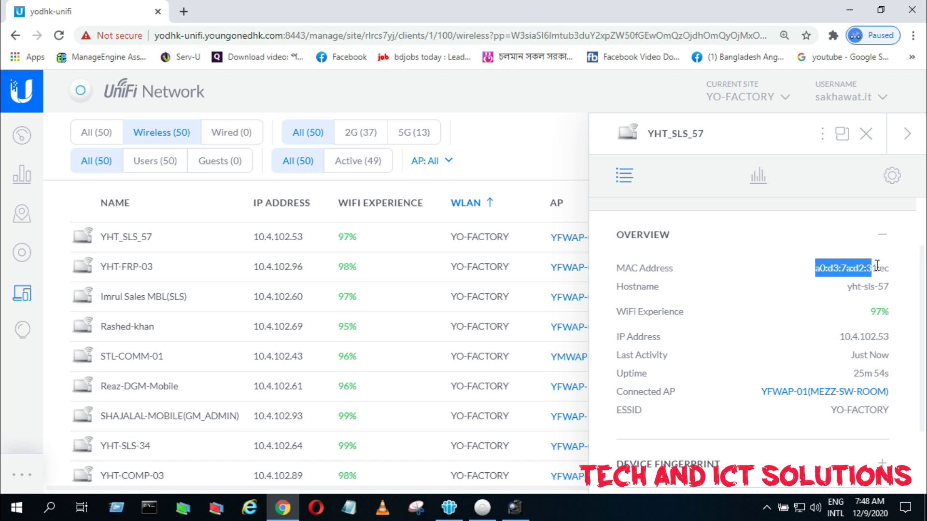
scroll(849, 398, down, 2)
scroll(723, 420, down, 1)
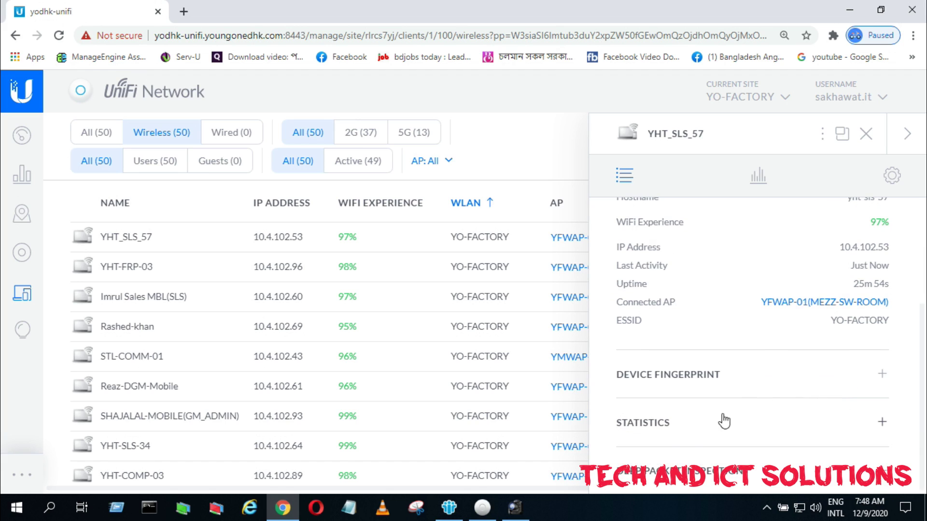
scroll(723, 421, up, 1)
scroll(852, 214, up, 3)
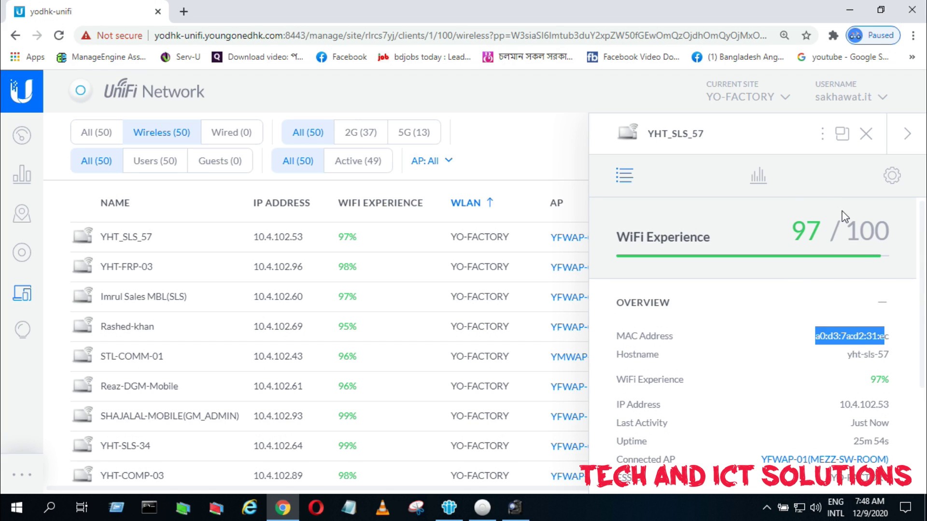
Close the client panel and go to Settings > Wireless Networks
click(842, 216)
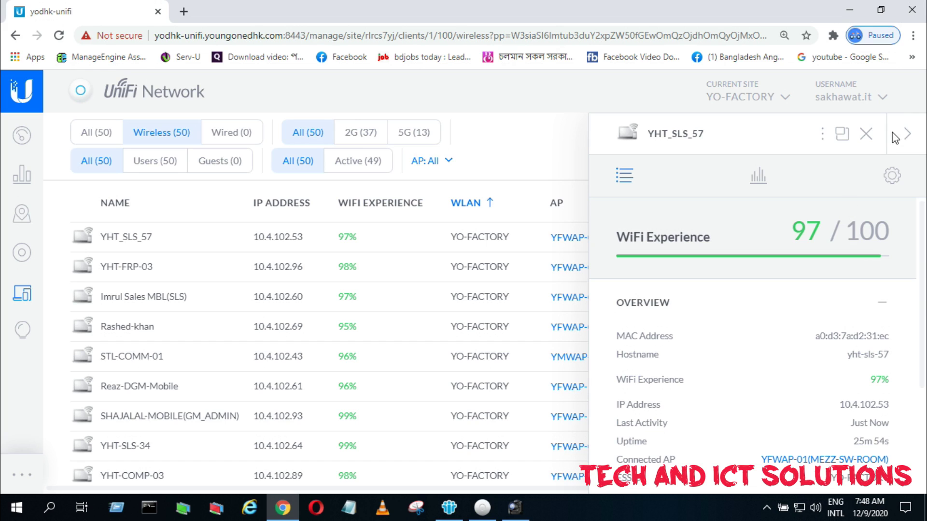
click(866, 135)
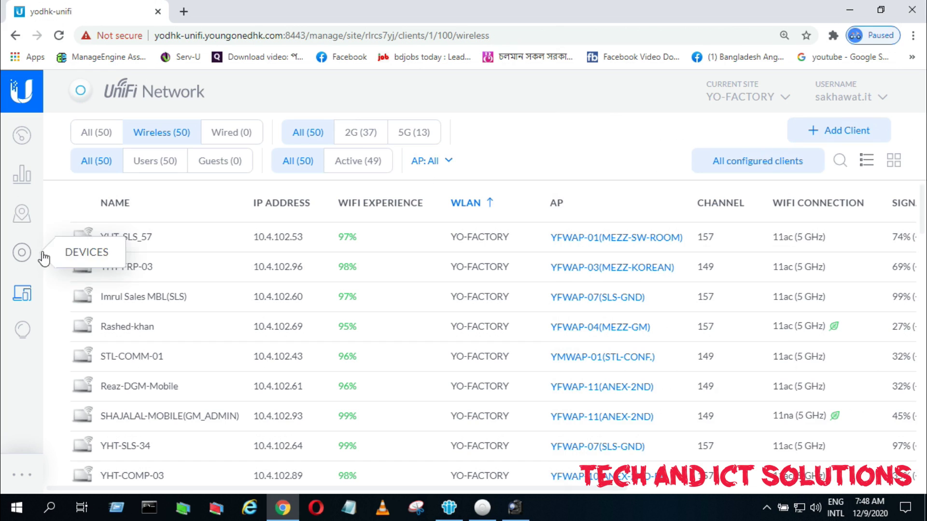
mouse_move(22, 475)
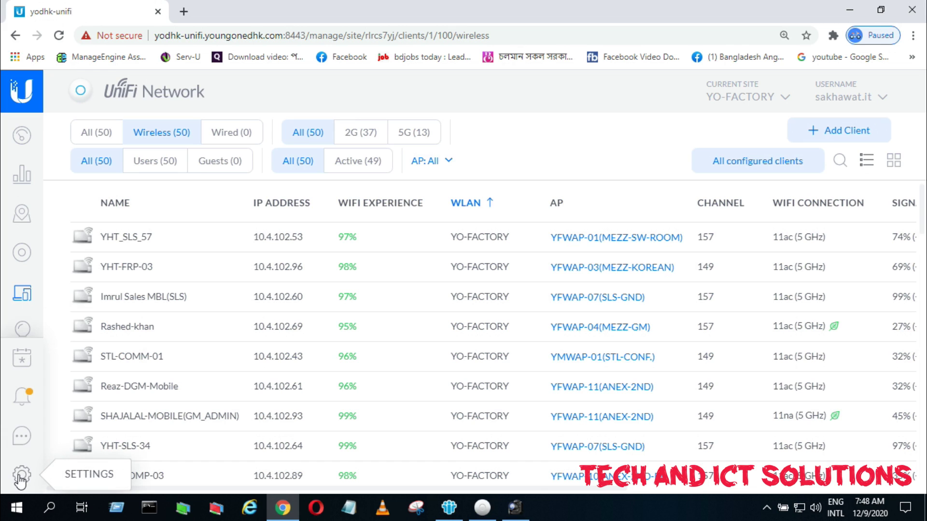
click(21, 478)
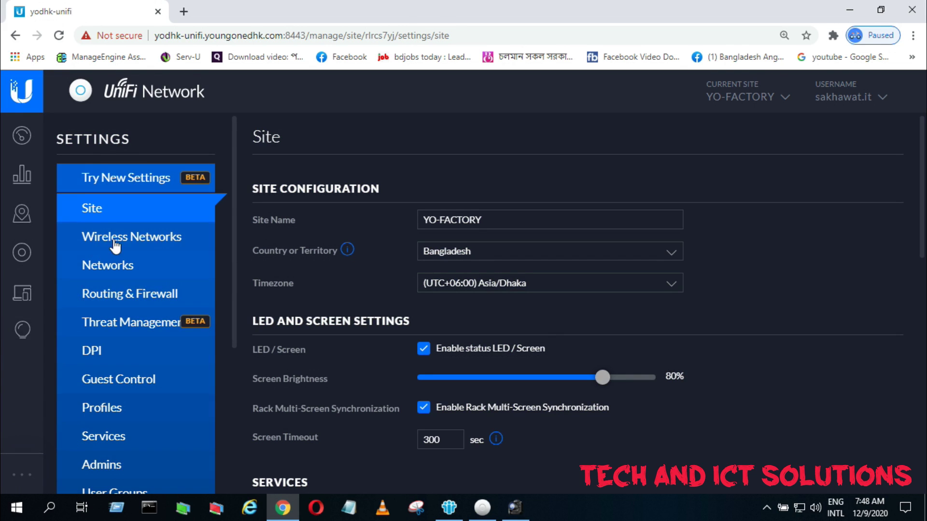
click(124, 241)
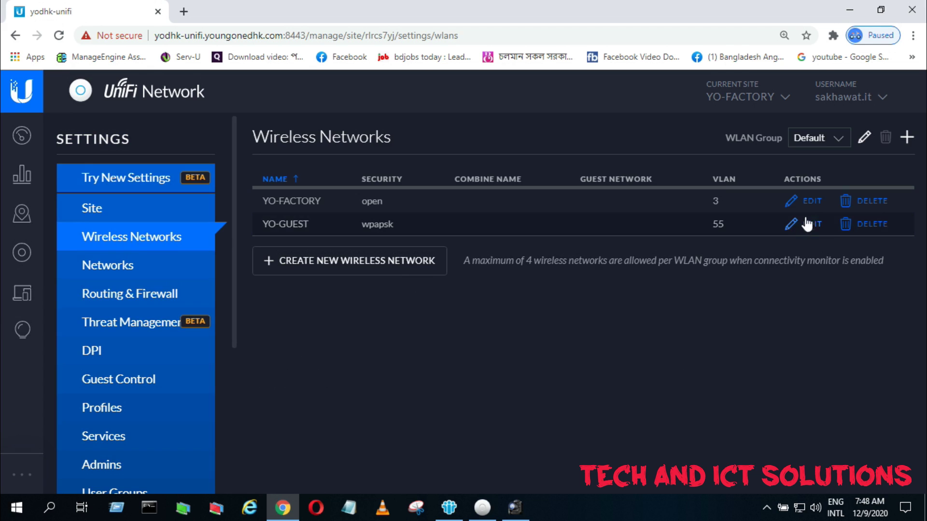
Edit the YO-FACTORY network and show 200 MAC filter entries per page
click(811, 202)
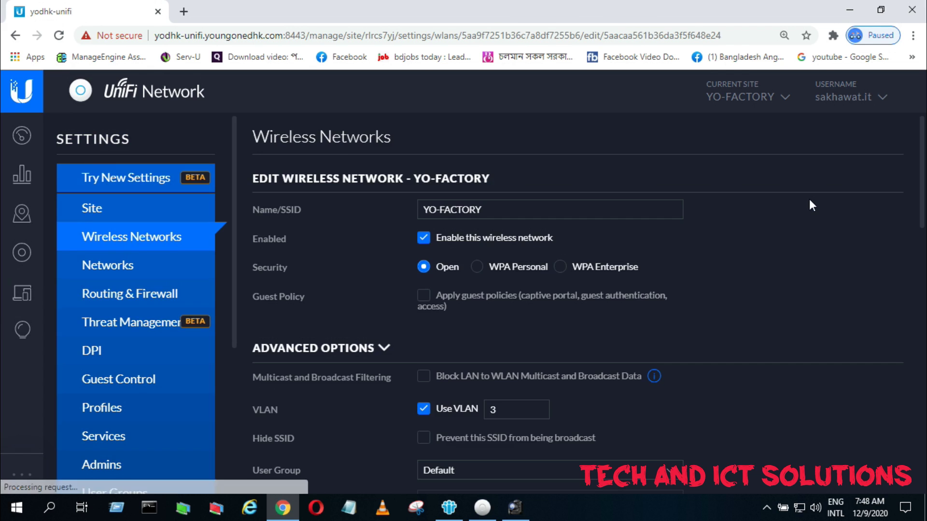
scroll(659, 287, down, 10)
scroll(655, 294, down, 6)
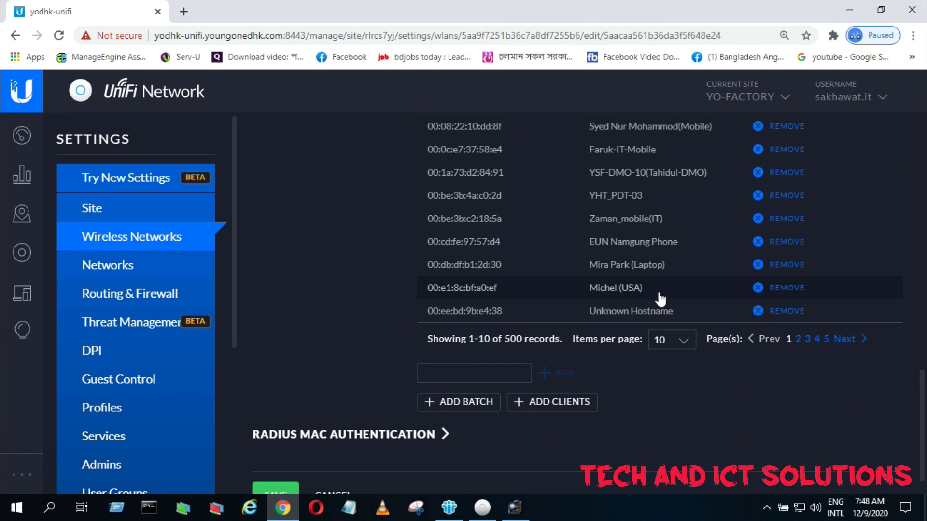
scroll(660, 294, up, 2)
scroll(674, 396, down, 2)
click(679, 344)
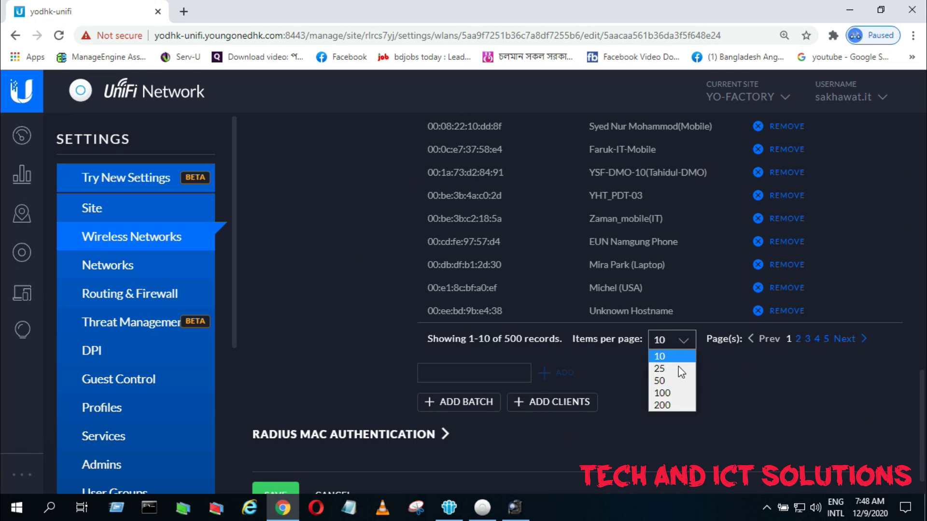
key(Return)
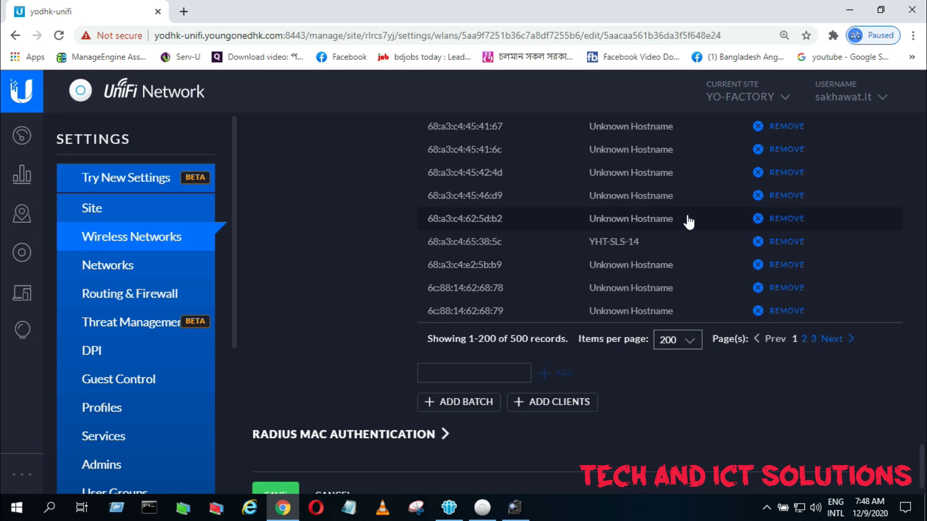
Scroll the MAC filter list down to the 68:a3:c4:45:41:67 row
scroll(688, 220, up, 2)
scroll(689, 222, up, 4)
scroll(689, 226, up, 5)
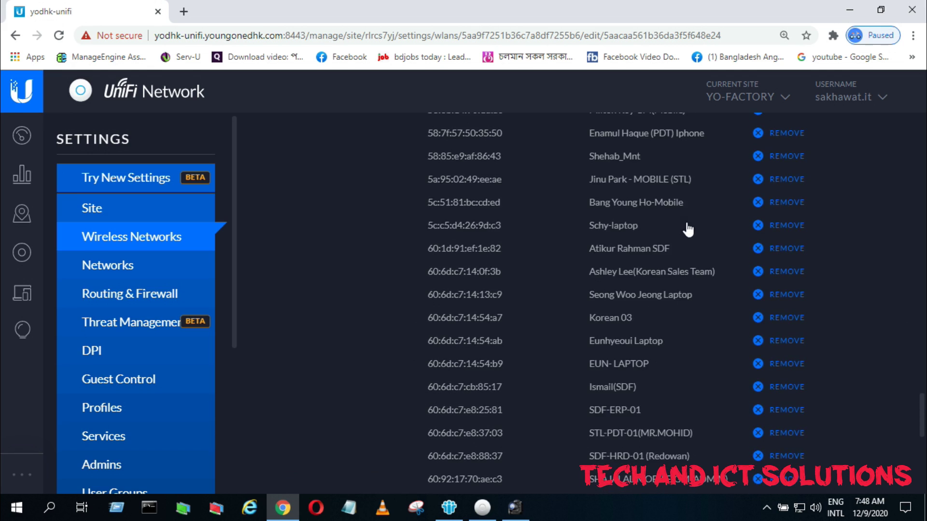
scroll(689, 228, up, 5)
scroll(679, 253, down, 3)
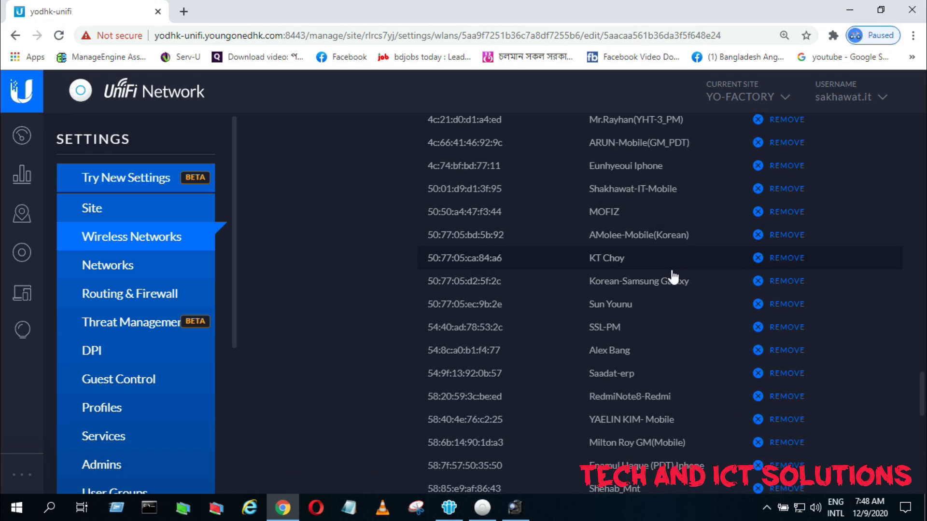
scroll(674, 278, down, 3)
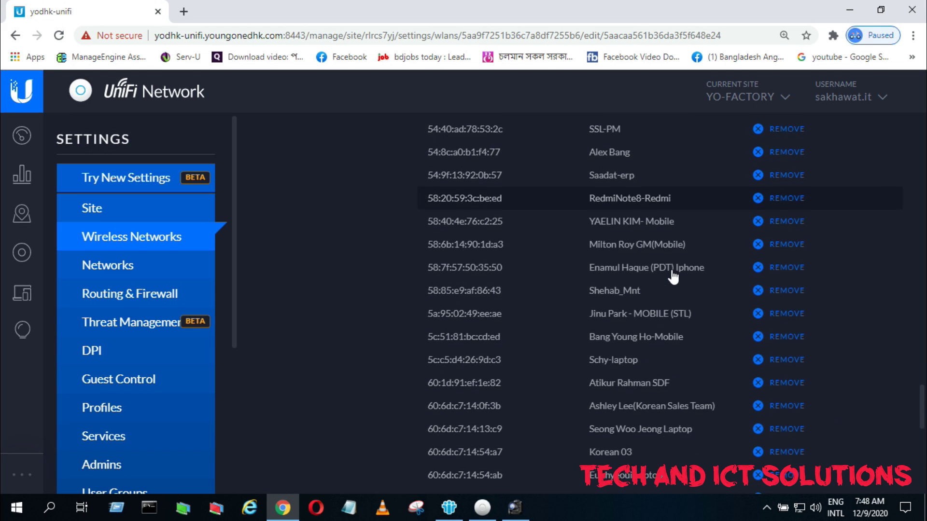
scroll(674, 278, down, 2)
scroll(673, 278, down, 3)
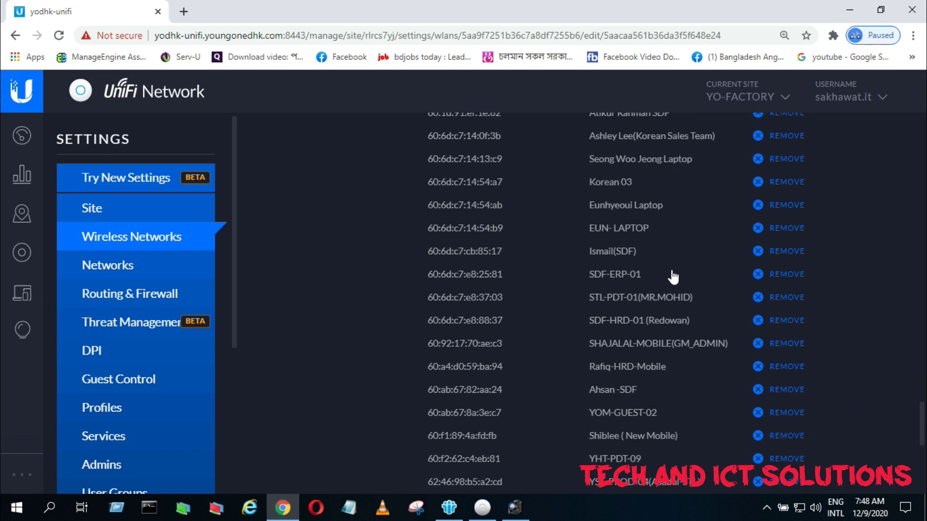
scroll(674, 278, down, 3)
scroll(674, 278, down, 2)
scroll(674, 277, down, 3)
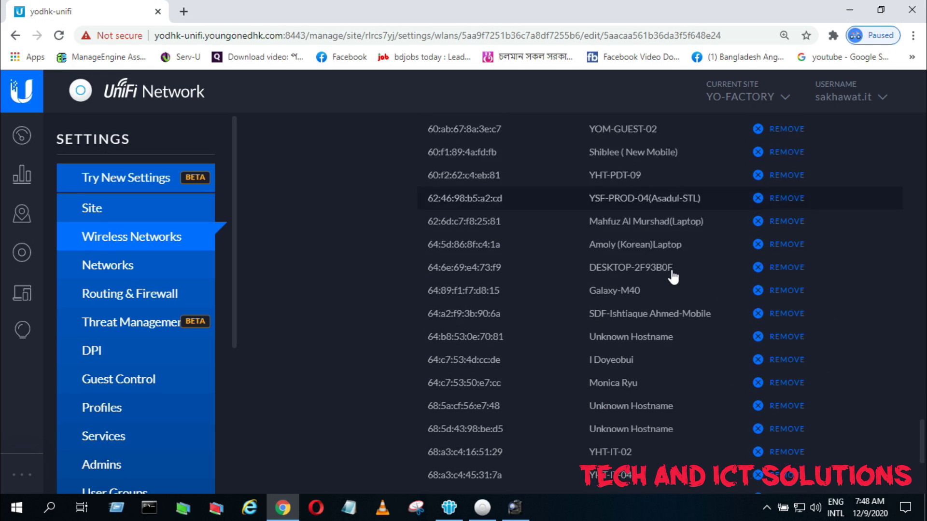
scroll(673, 277, down, 2)
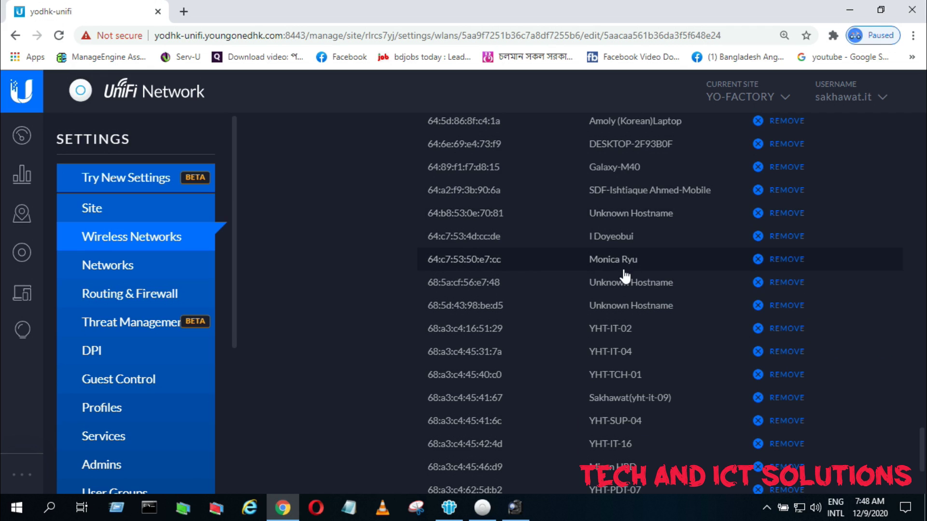
scroll(626, 276, down, 2)
scroll(656, 289, down, 2)
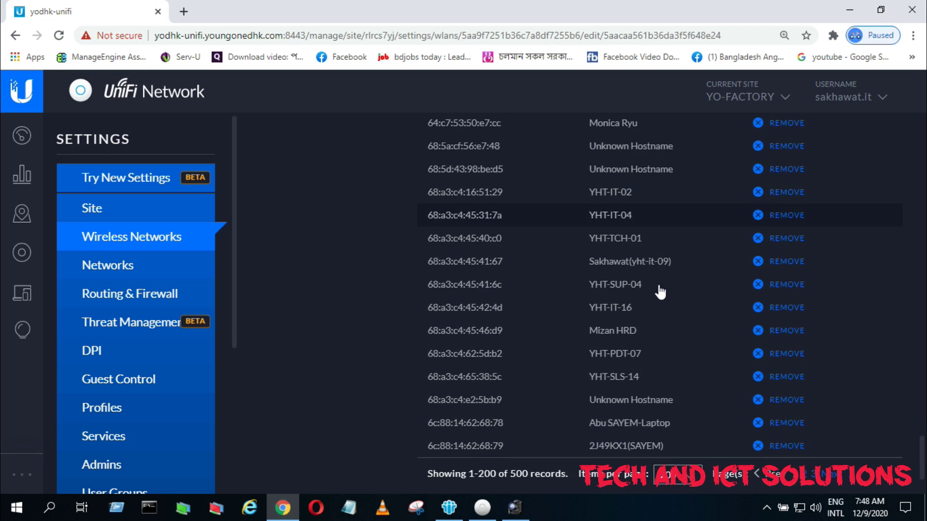
scroll(660, 292, down, 2)
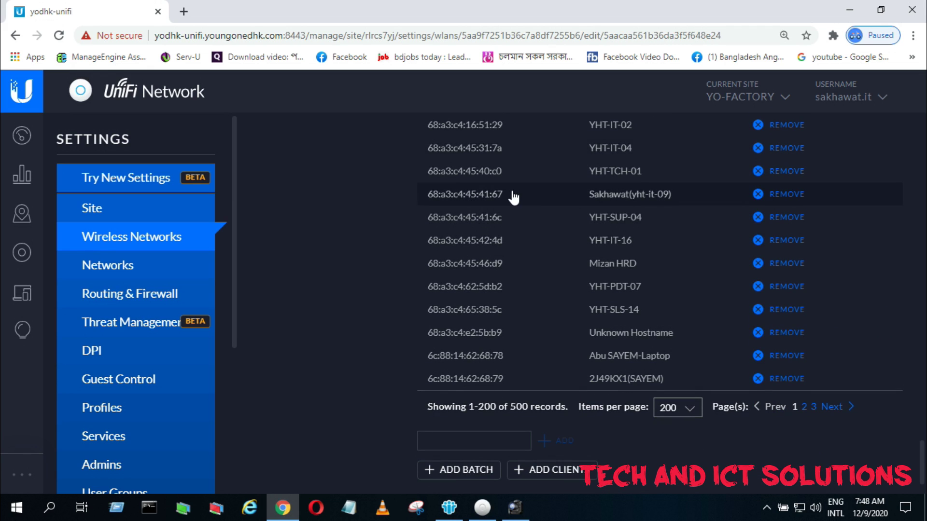
Copy MAC 68:a3:c4:45:41:67, remove it from YO-FACTORY's MAC filter, and save, leaving 499 entries
drag(515, 195, 431, 198)
key(ctrl+c)
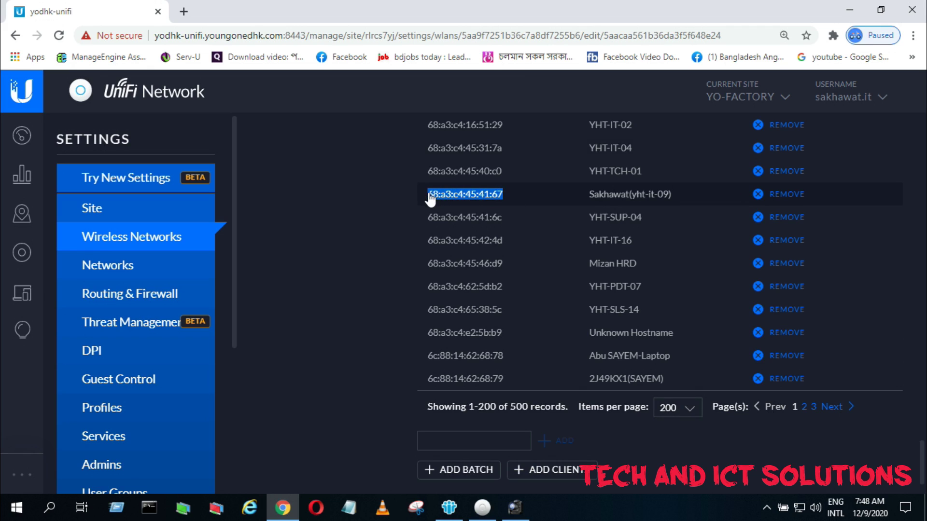
click(788, 196)
scroll(550, 386, down, 2)
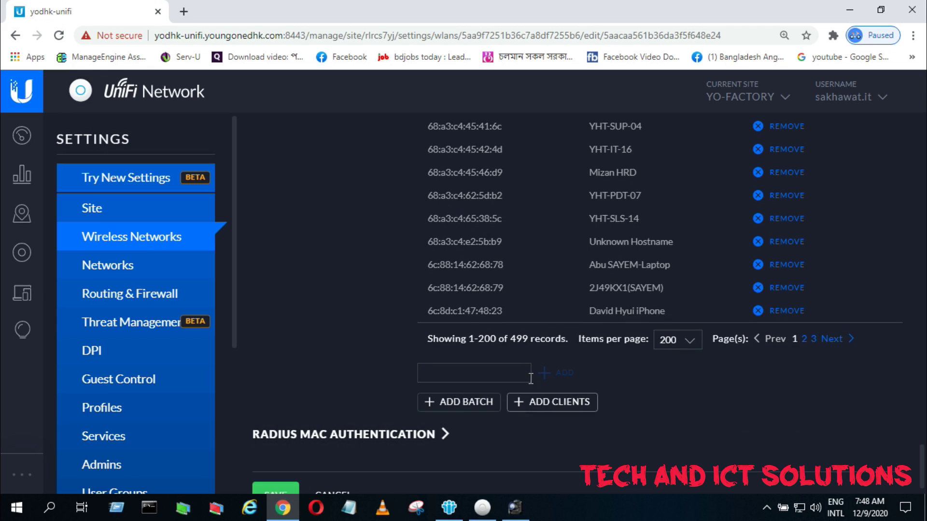
scroll(390, 411, down, 1)
click(278, 466)
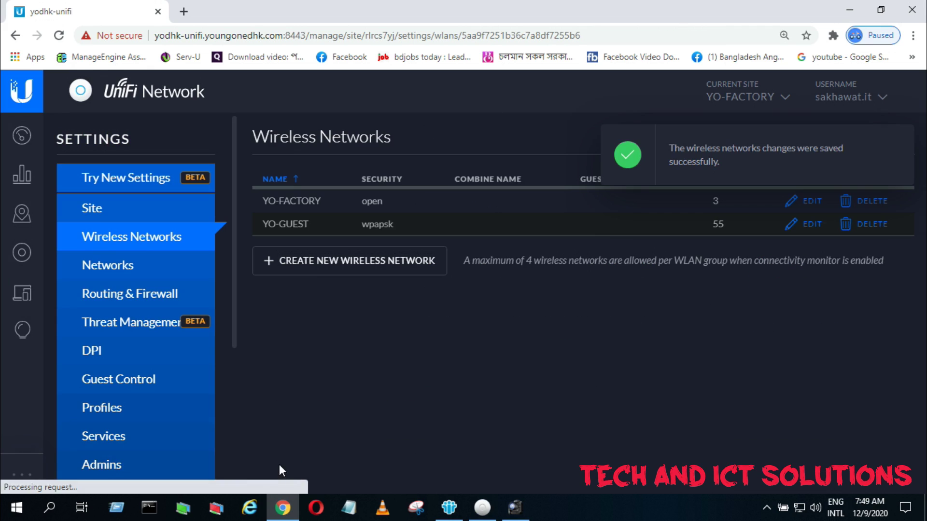
click(22, 294)
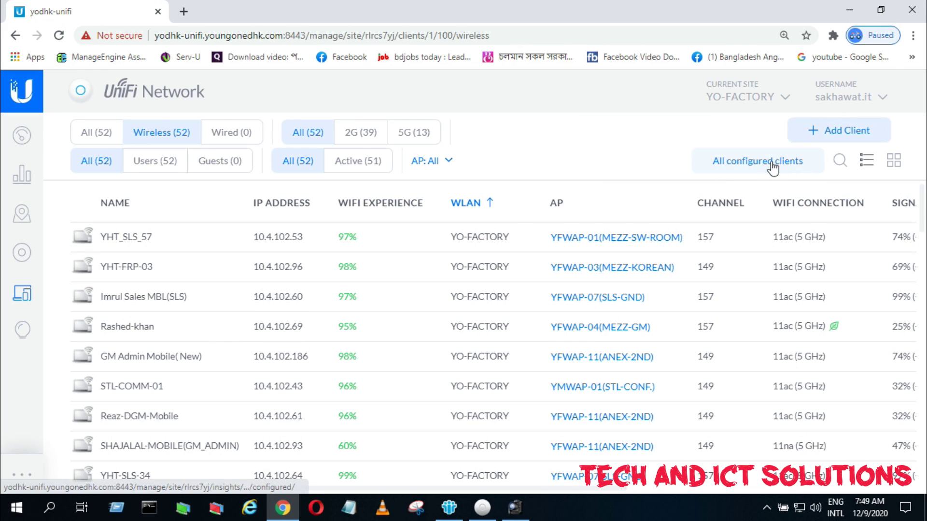
click(840, 161)
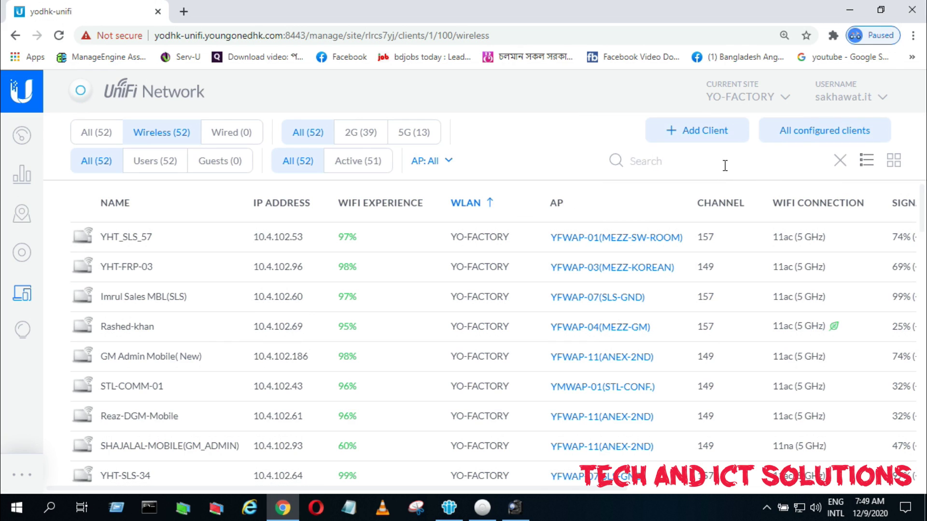
text(s)
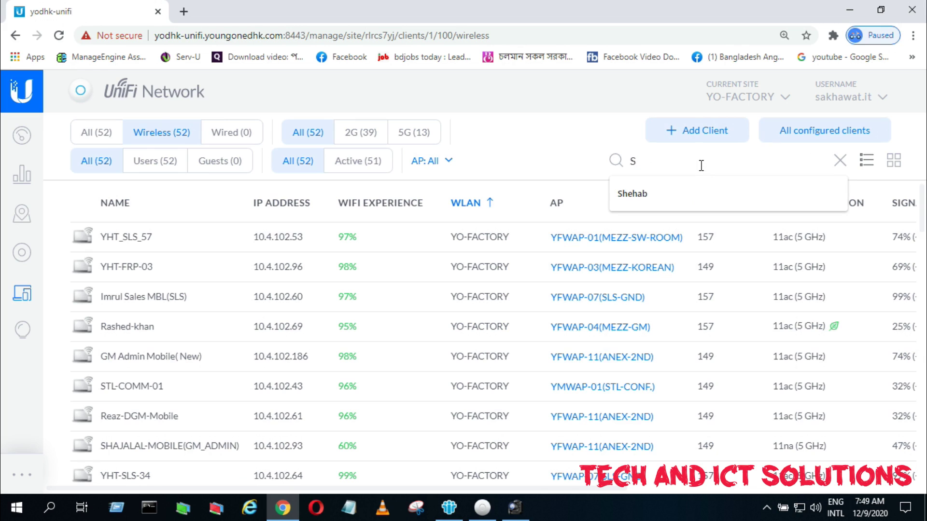
text(akhawat)
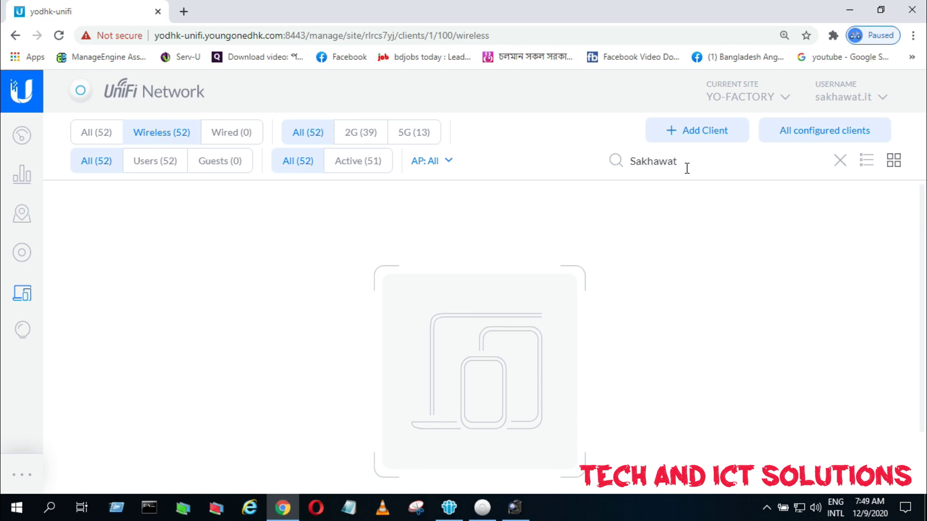
click(673, 162)
click(708, 132)
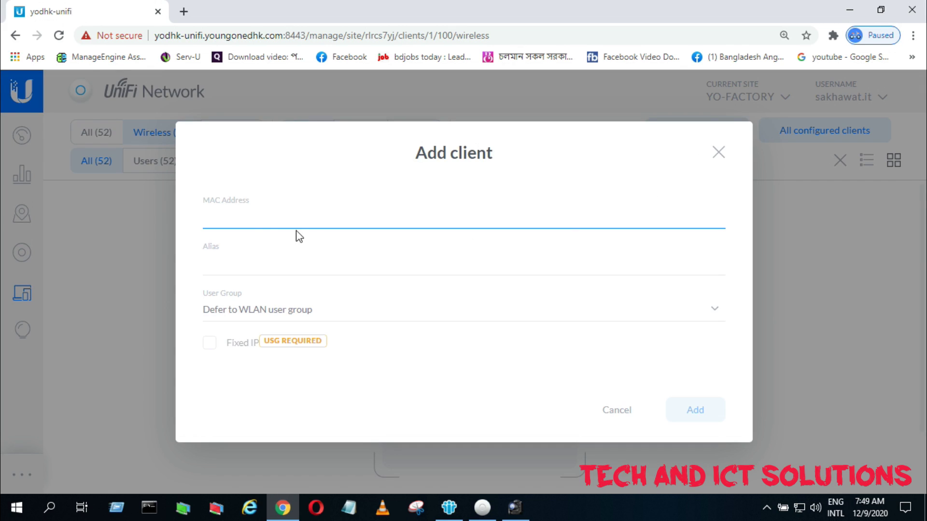
key(ctrl+v)
click(248, 264)
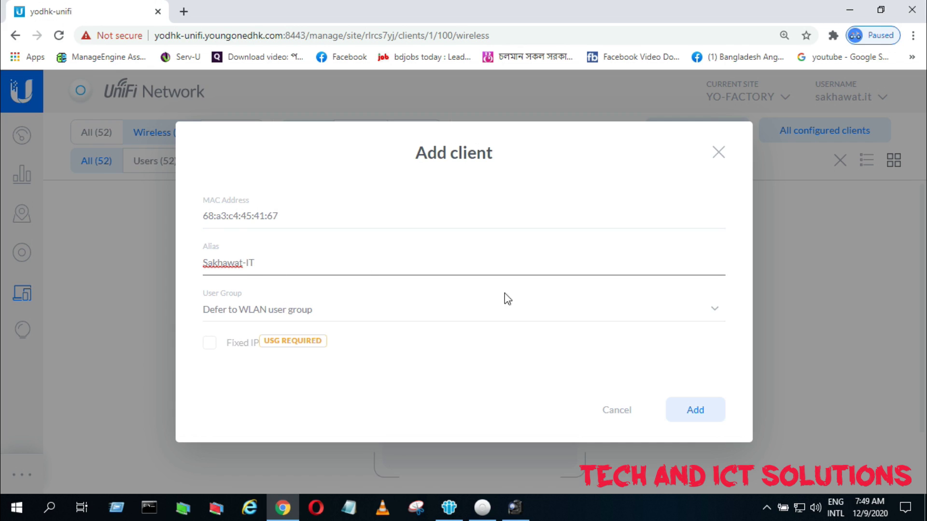
click(698, 414)
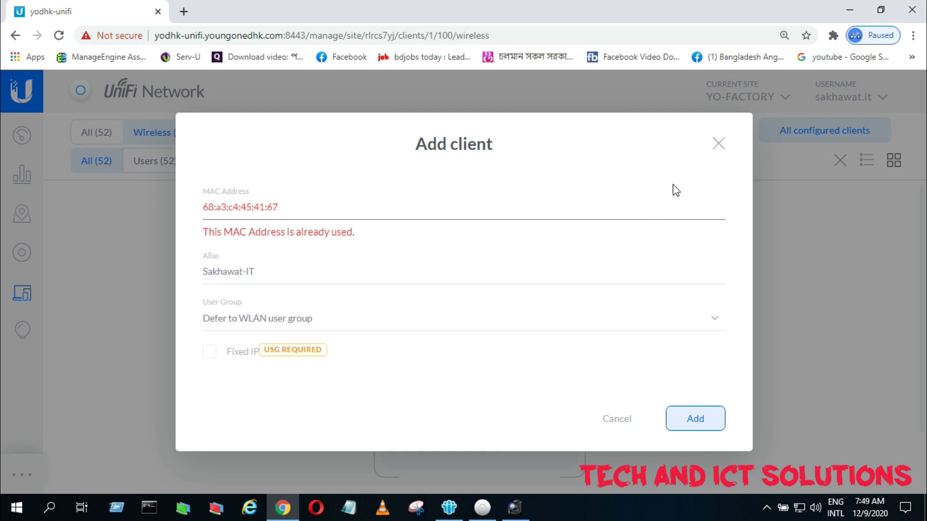
click(719, 146)
Close the add-client form and open the YO-FACTORY wireless network for editing
click(719, 145)
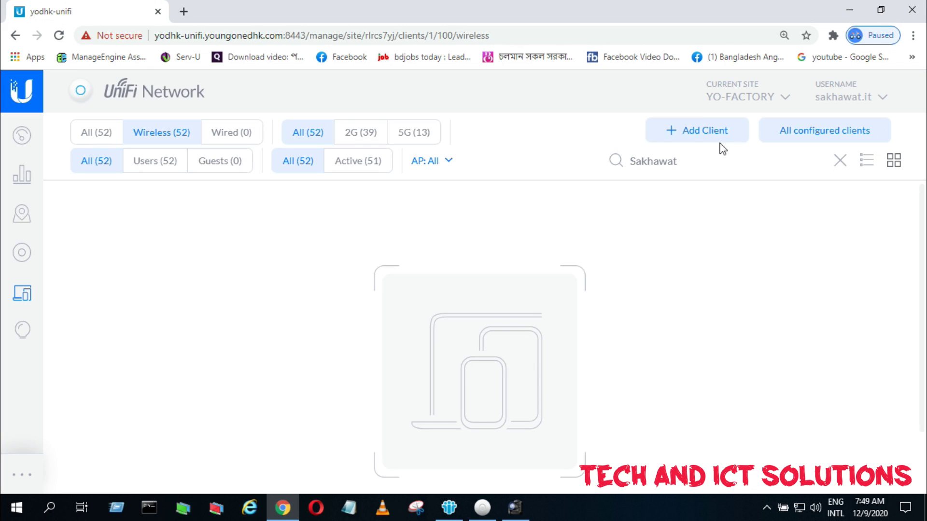
click(21, 476)
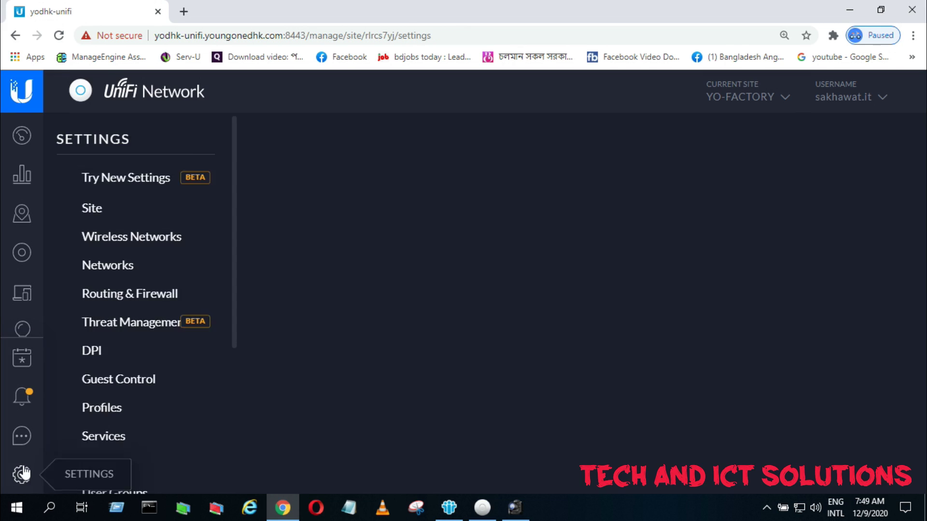
click(136, 242)
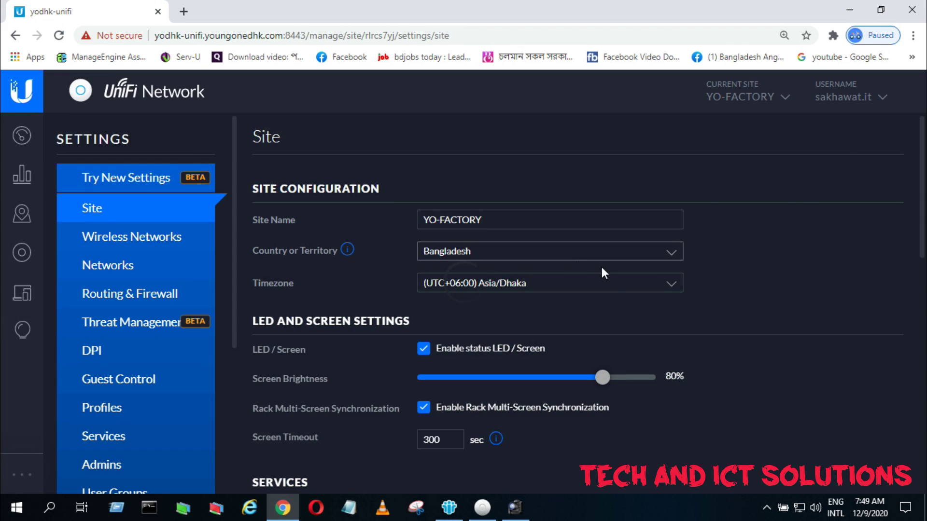
click(806, 202)
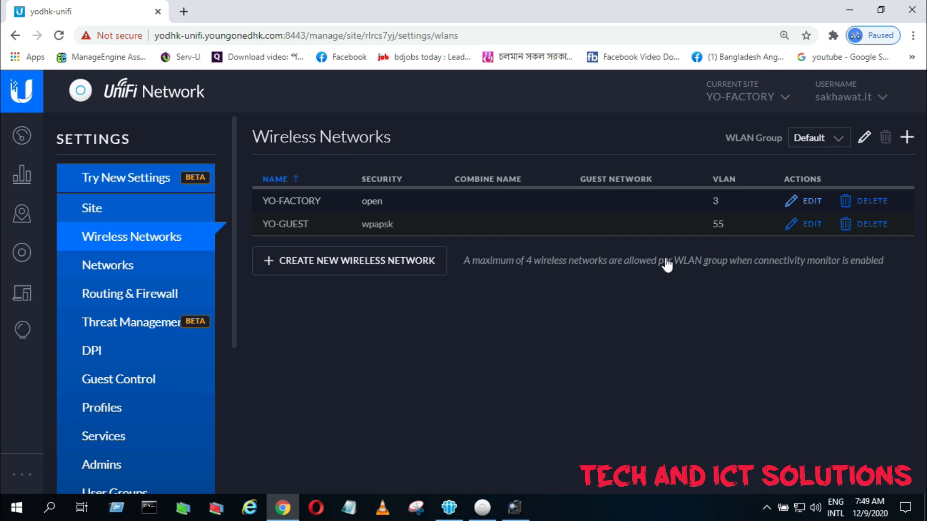
Add MAC 68:a3:c4:45:41:67 to the YO-FACTORY MAC filter list and save
scroll(672, 299, down, 10)
scroll(674, 306, down, 7)
scroll(672, 304, down, 2)
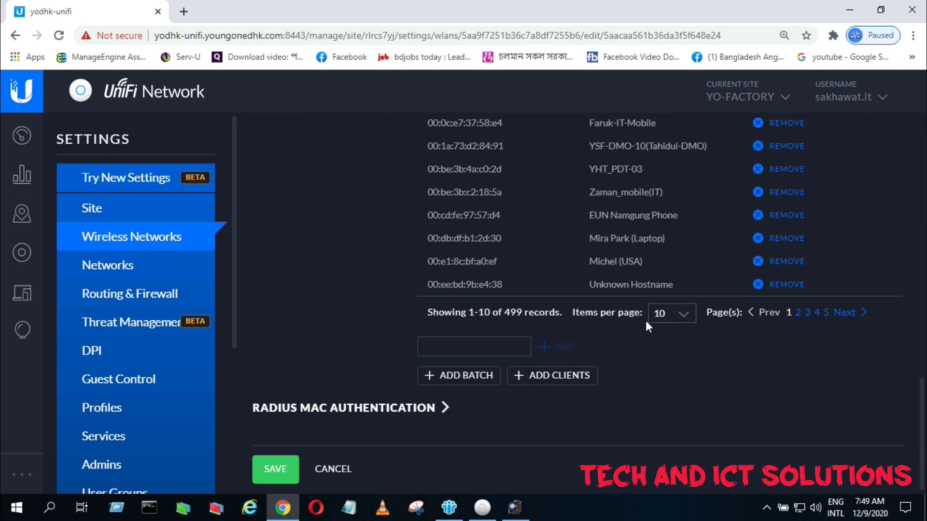
key(ctrl+v)
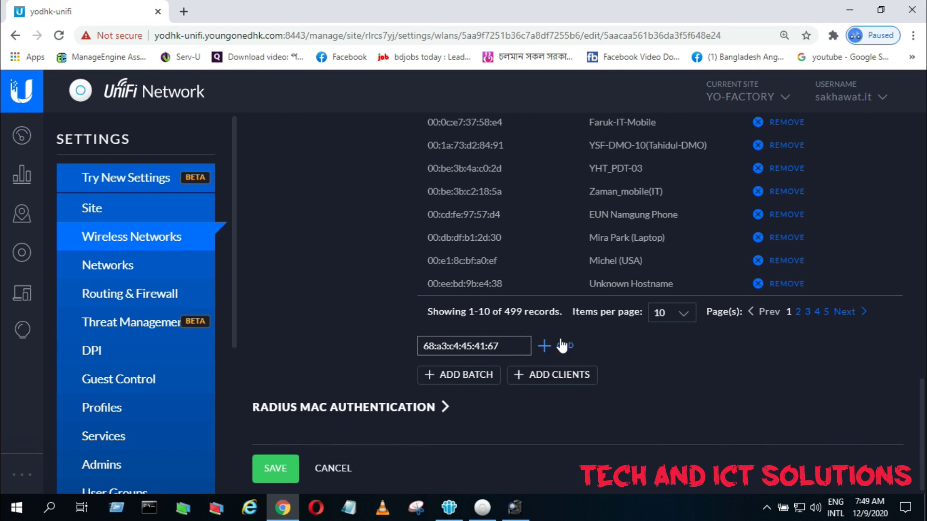
click(563, 345)
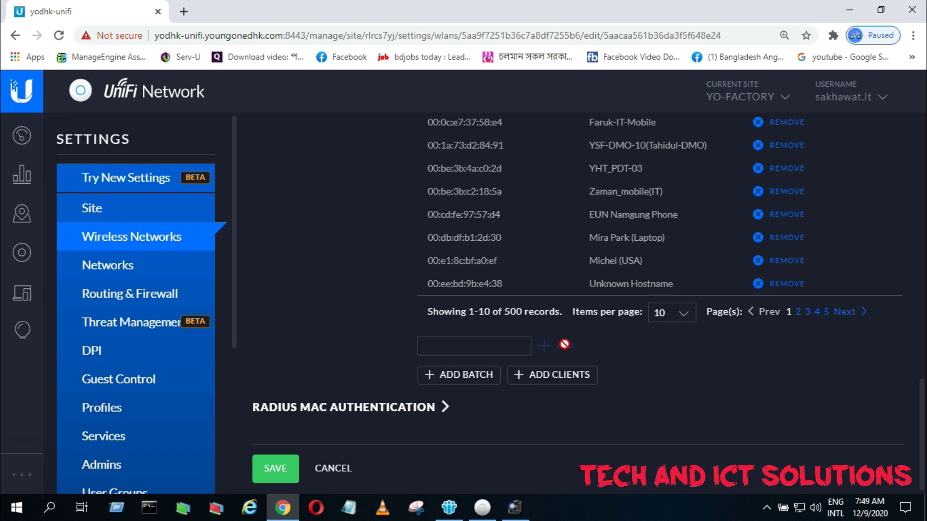
click(288, 468)
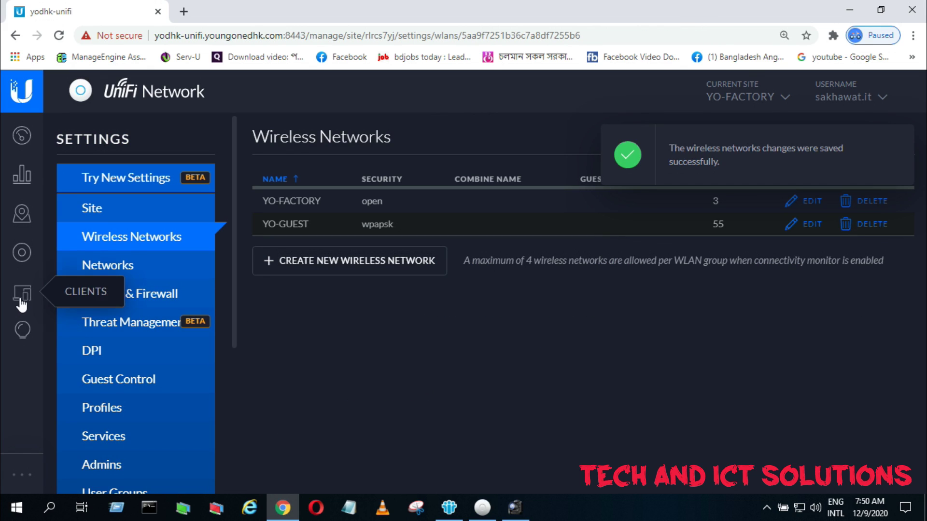
Search the client list for the re-added MAC 68:a3:c4:45:41:67
click(22, 296)
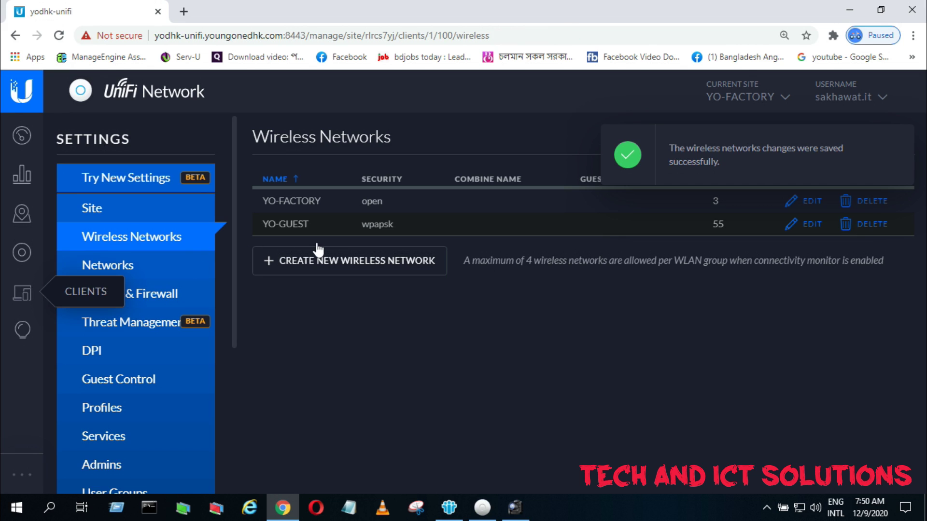
scroll(599, 280, down, 5)
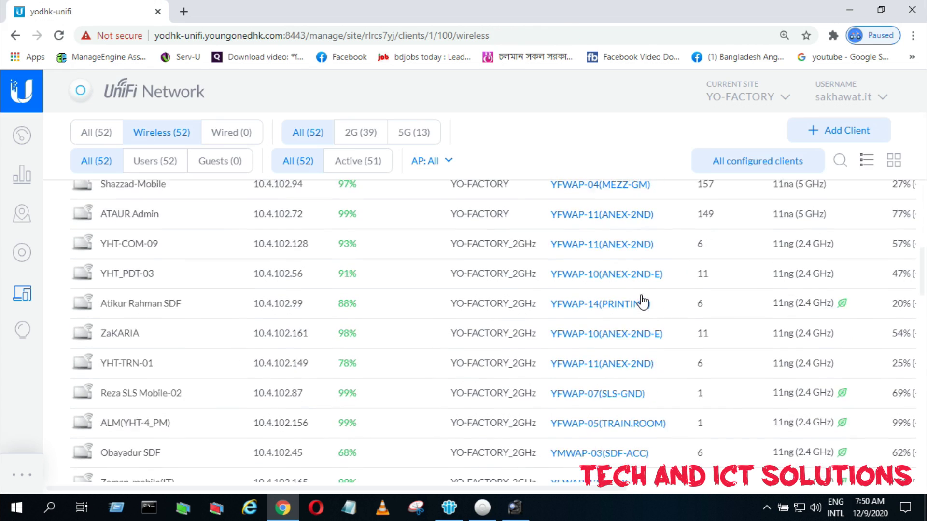
scroll(807, 192, up, 5)
click(840, 161)
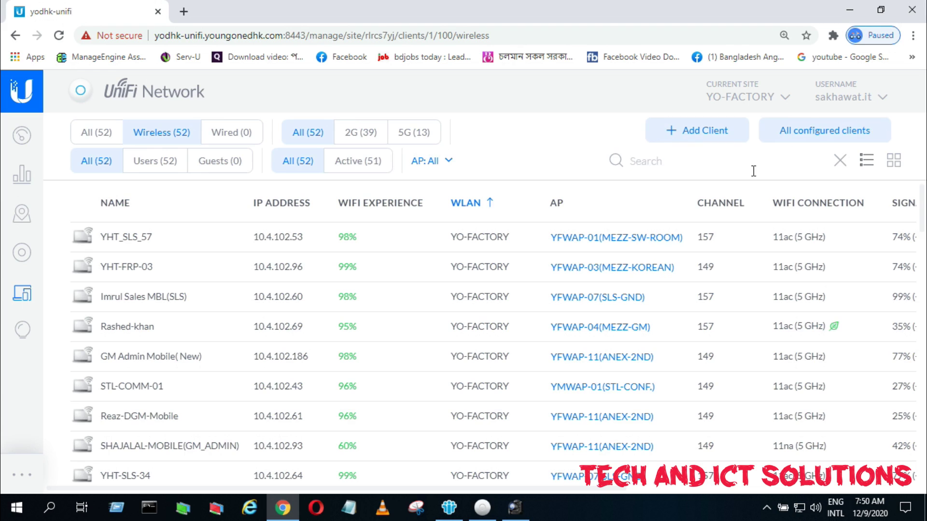
key(ctrl+v)
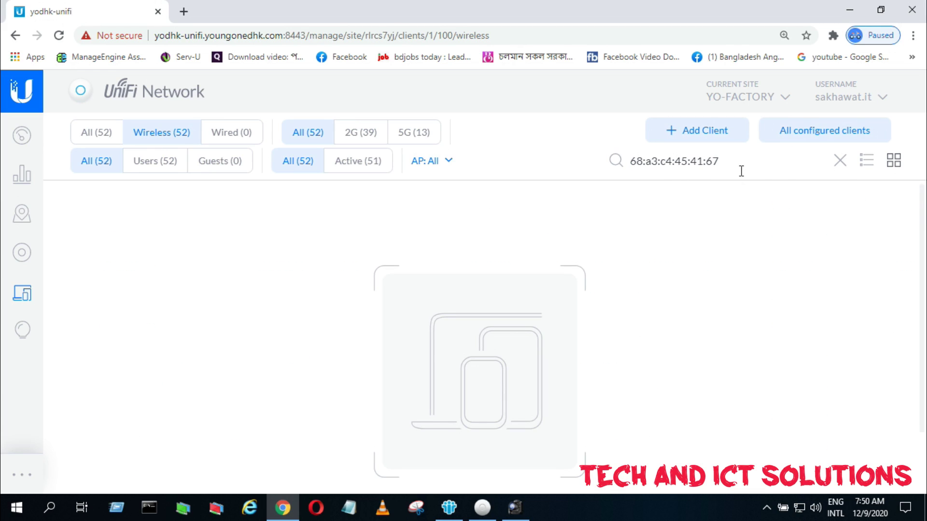
Clear the MAC search, show the full client list, and open Site settings
drag(741, 171, 614, 160)
key(BackSpace)
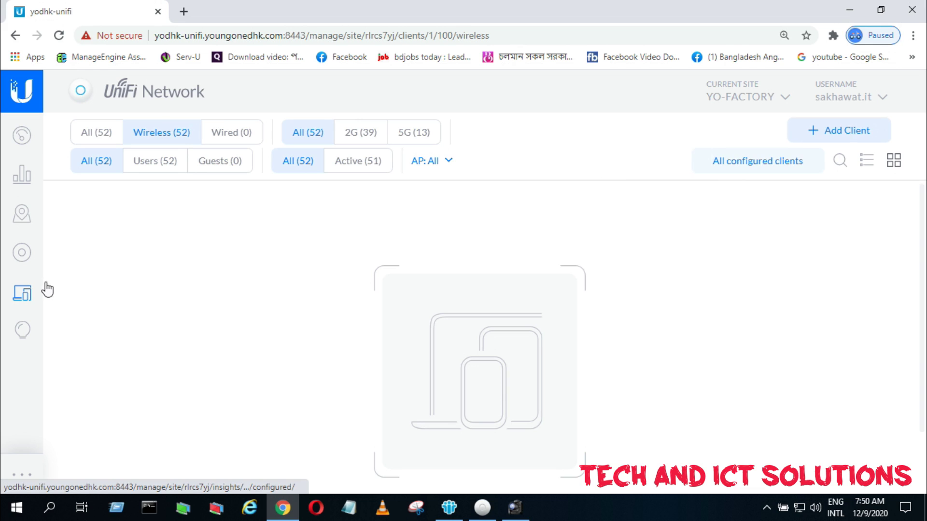
click(21, 296)
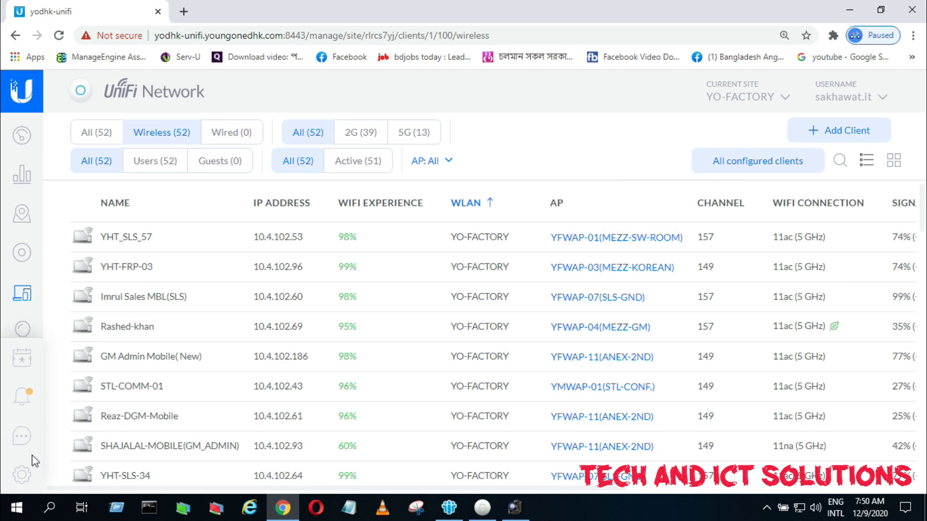
click(22, 474)
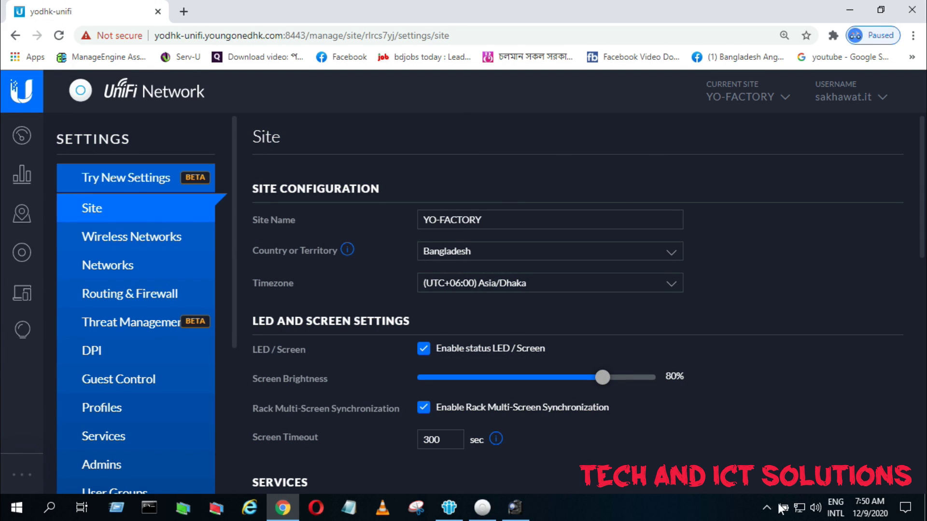
Turn Wi-Fi on, connect the laptop to YO-FACTORY_2GHz, and return to UniFi Clients
click(768, 515)
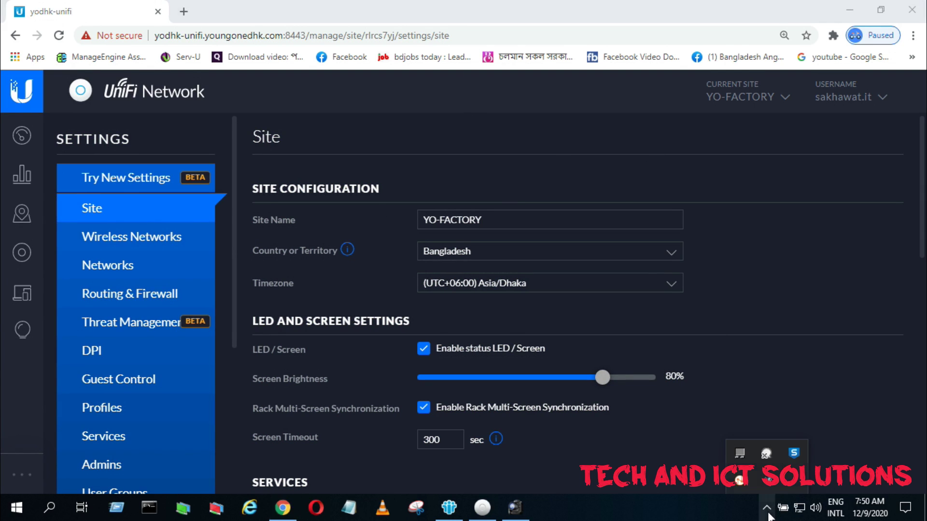
click(800, 509)
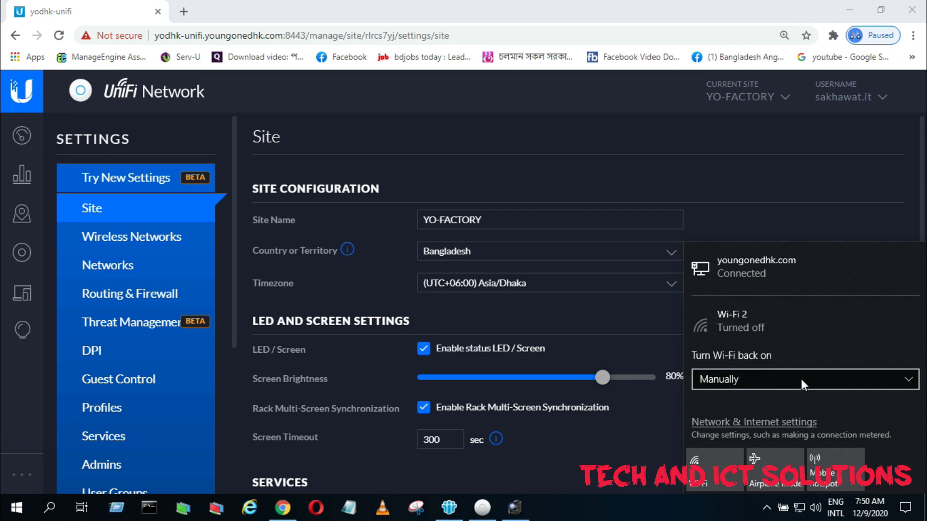
click(724, 459)
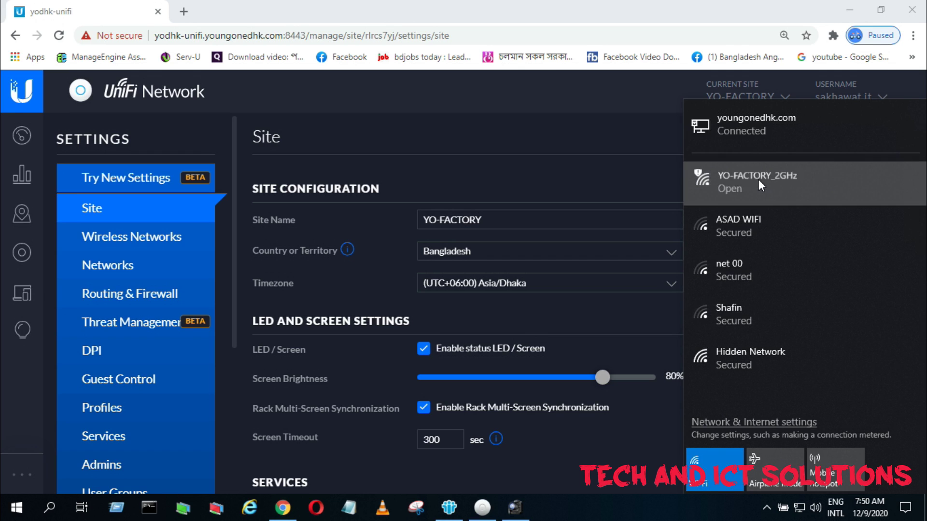
click(758, 179)
click(859, 274)
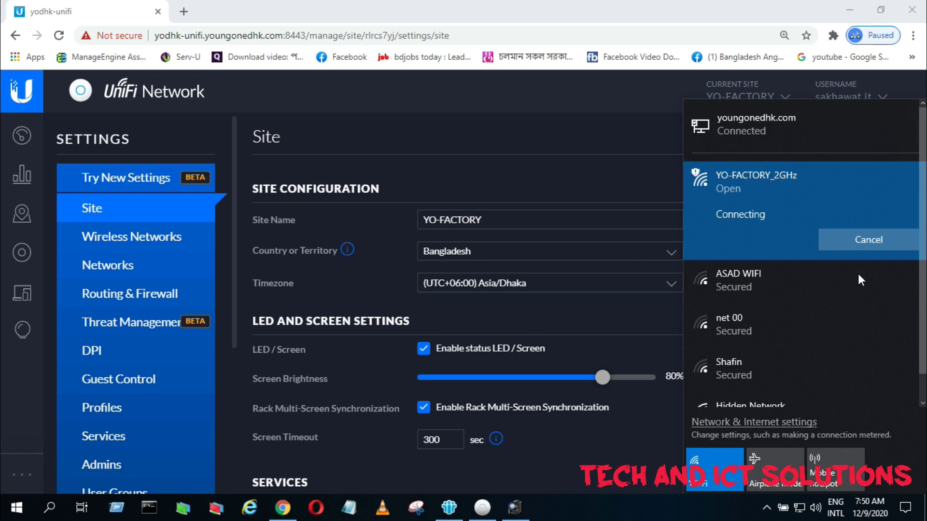
click(22, 293)
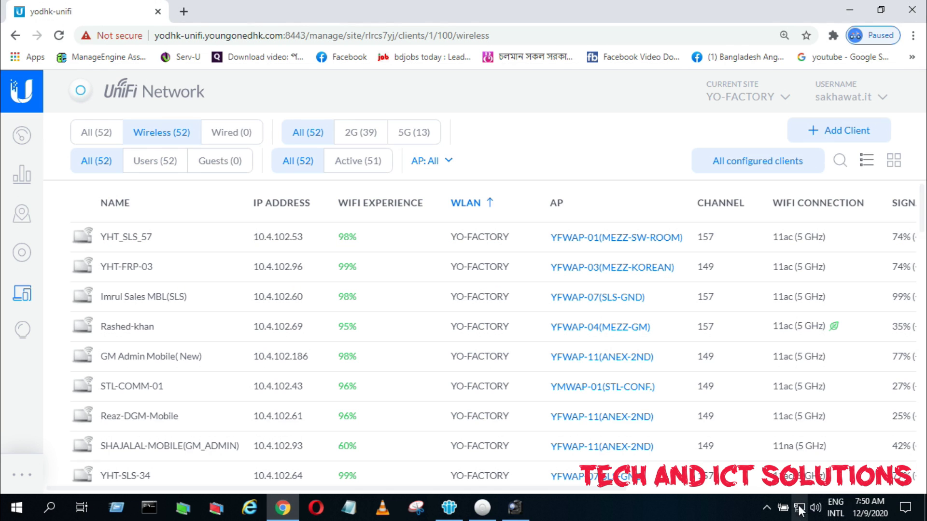
click(783, 508)
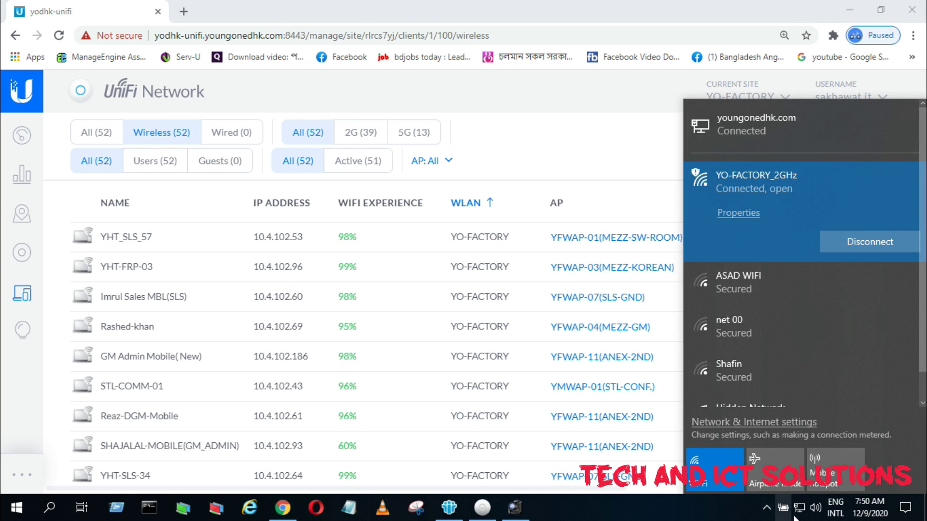
click(799, 513)
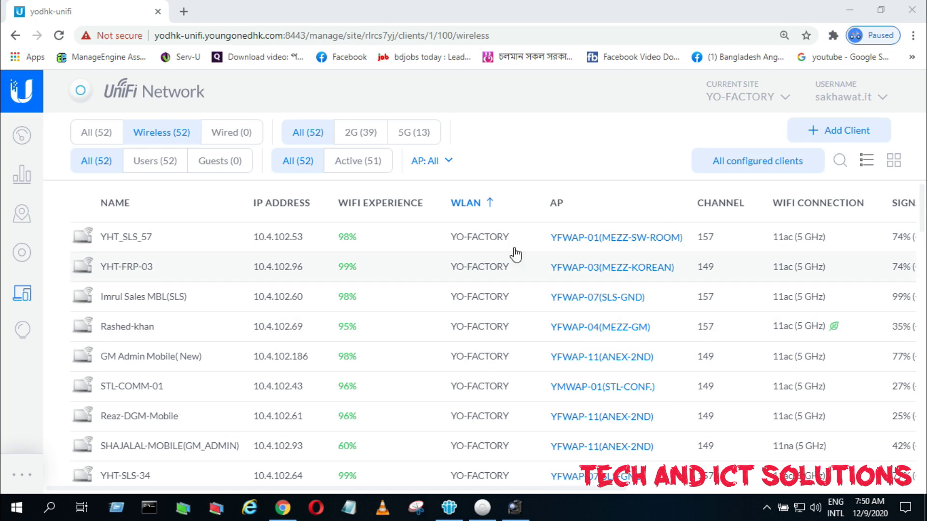
click(59, 35)
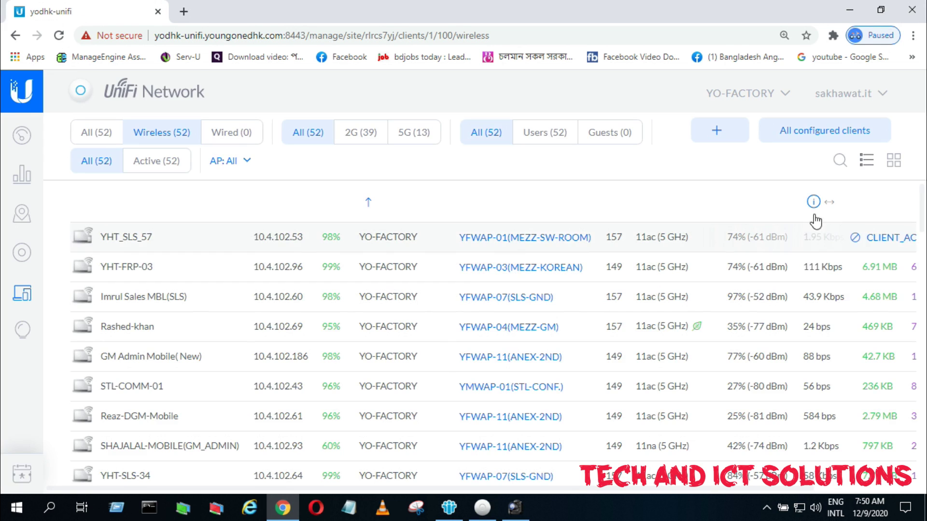
click(838, 162)
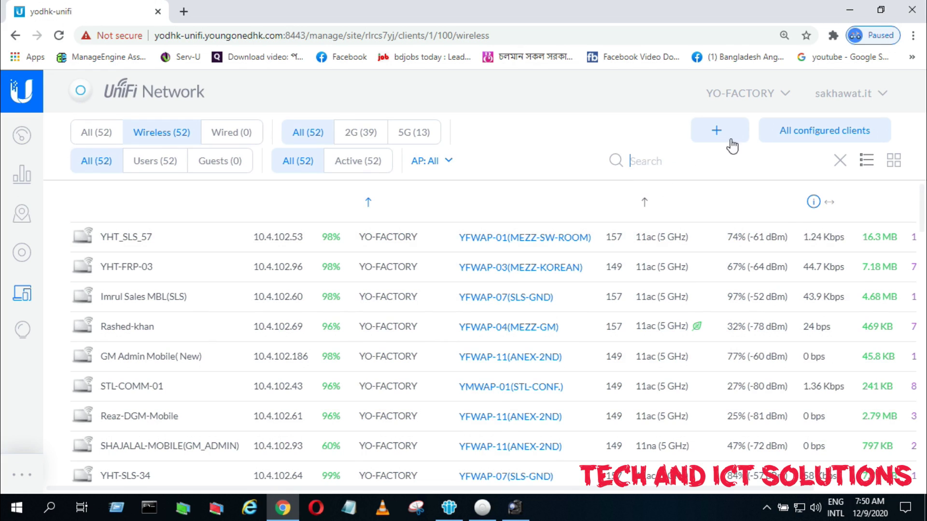
text(Sakhawat)
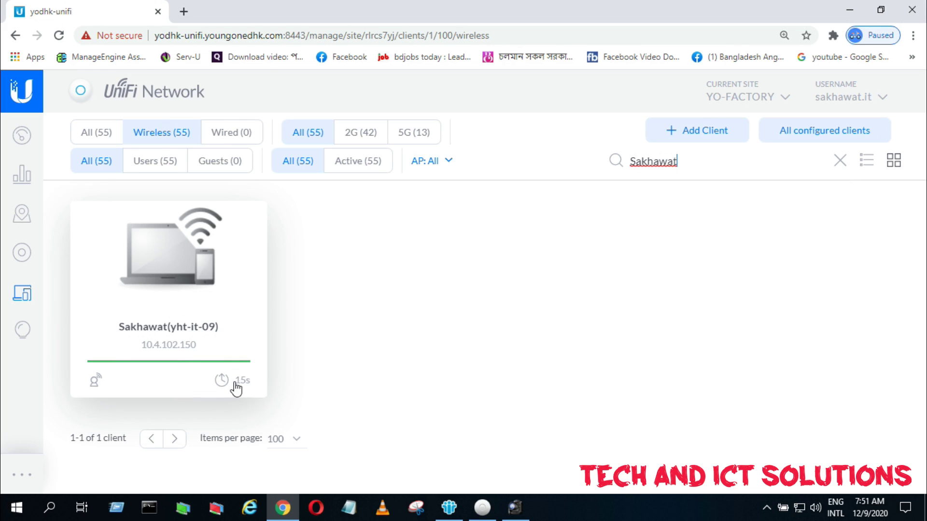
click(840, 161)
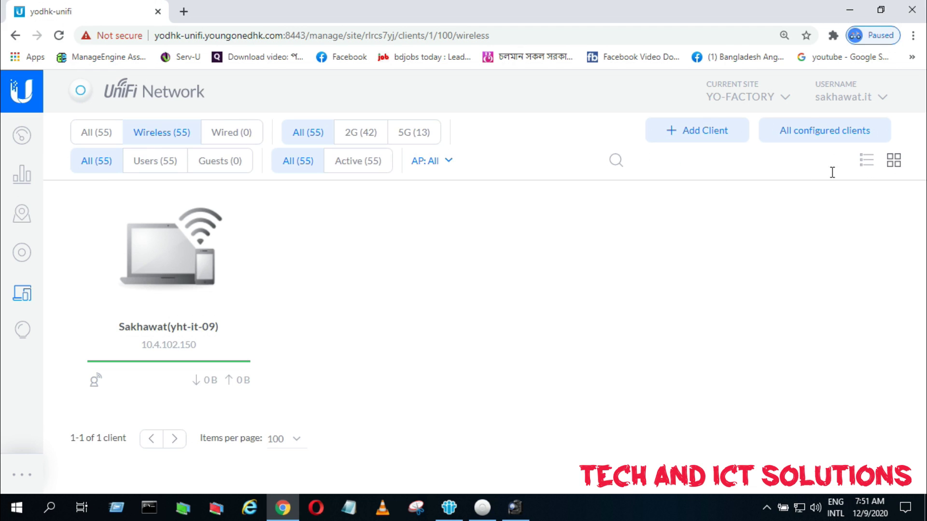
scroll(579, 241, down, 3)
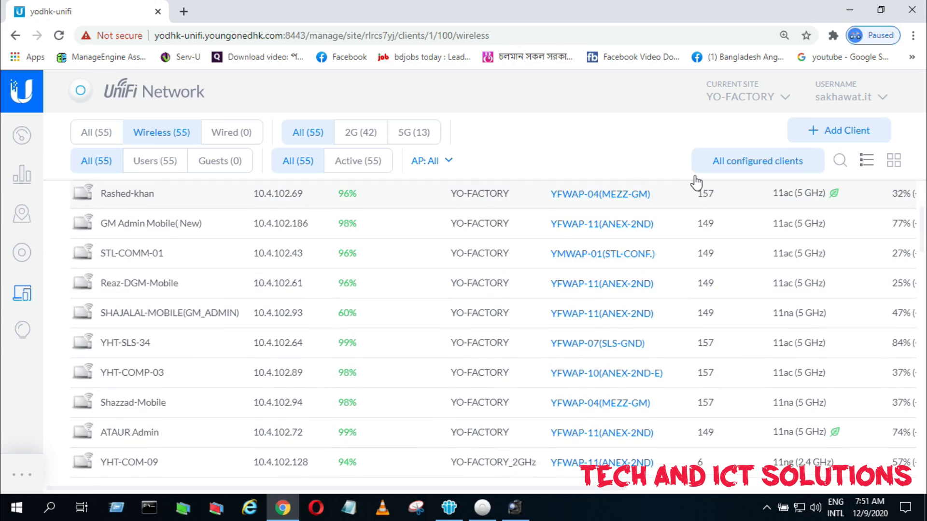
click(840, 160)
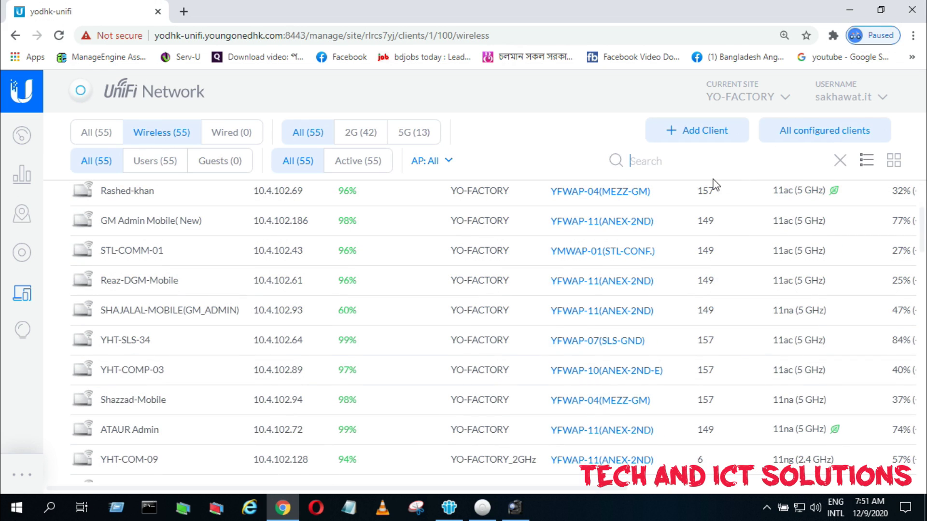
text(sakha)
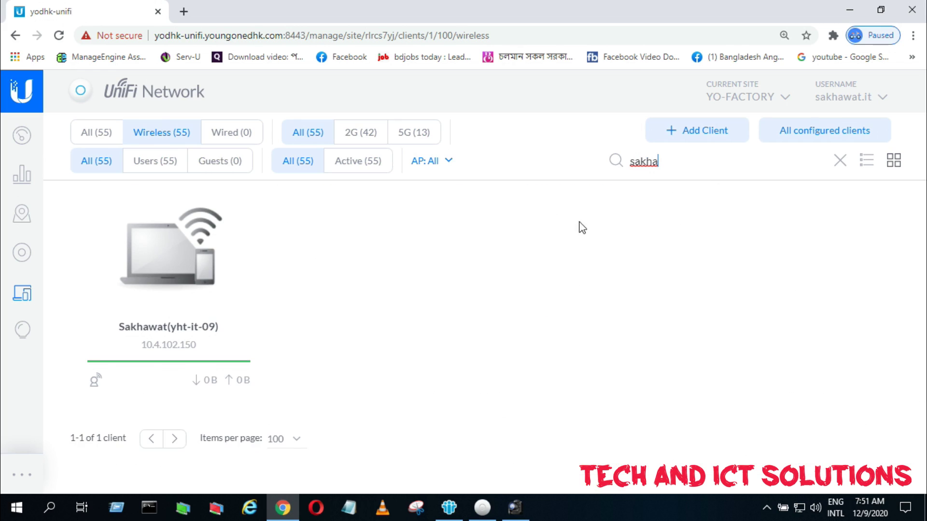
click(159, 299)
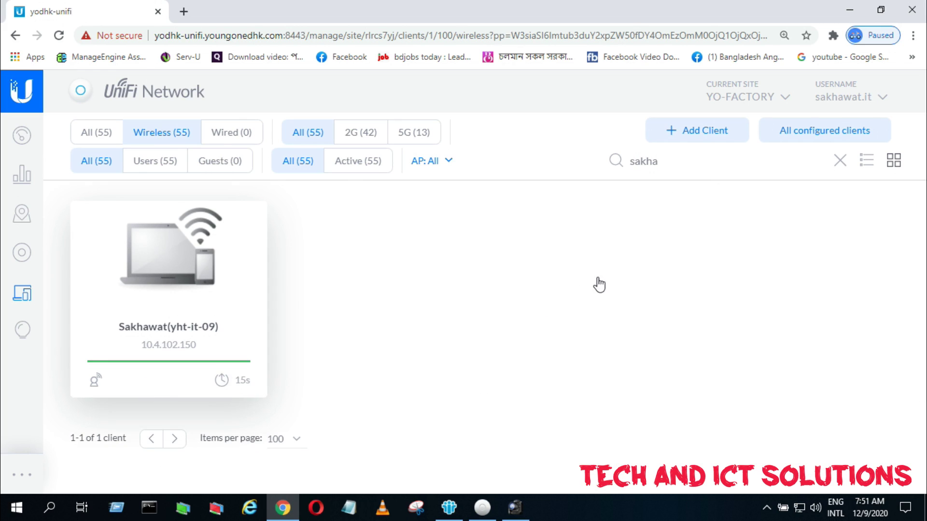
scroll(786, 373, down, 2)
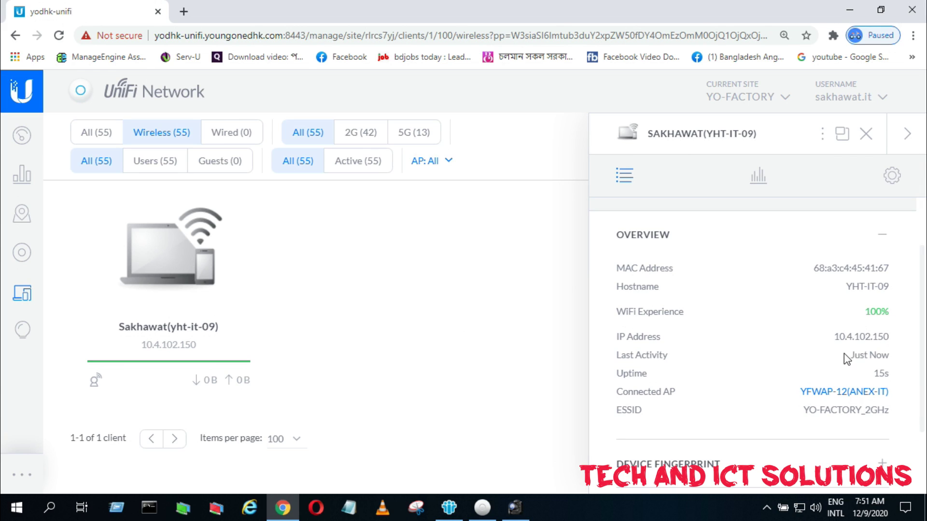
drag(845, 355, 890, 356)
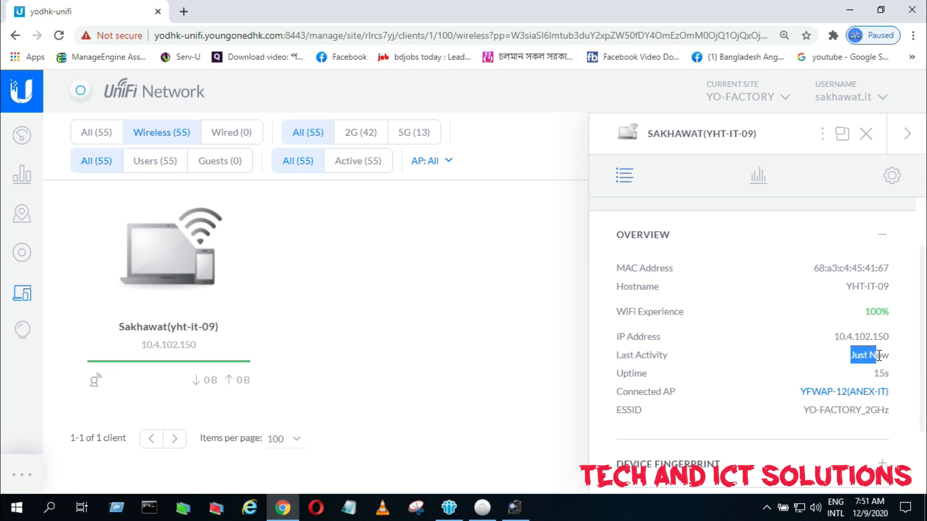
click(852, 378)
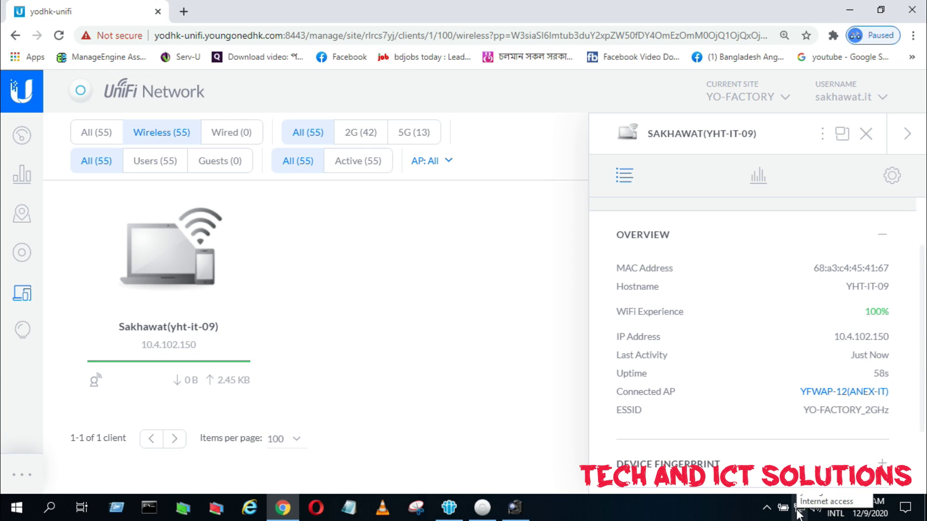
click(867, 136)
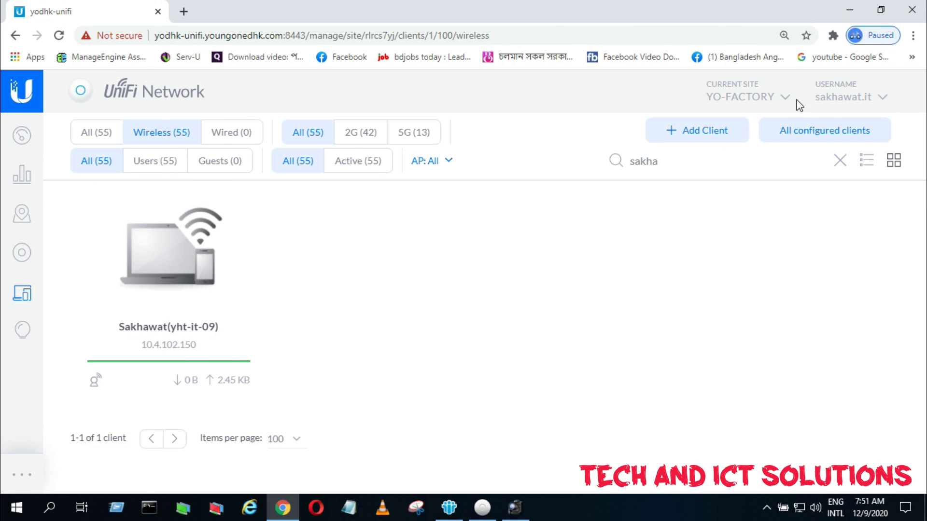
Minimize Chrome and open the screen recorder's tray icon options
click(850, 9)
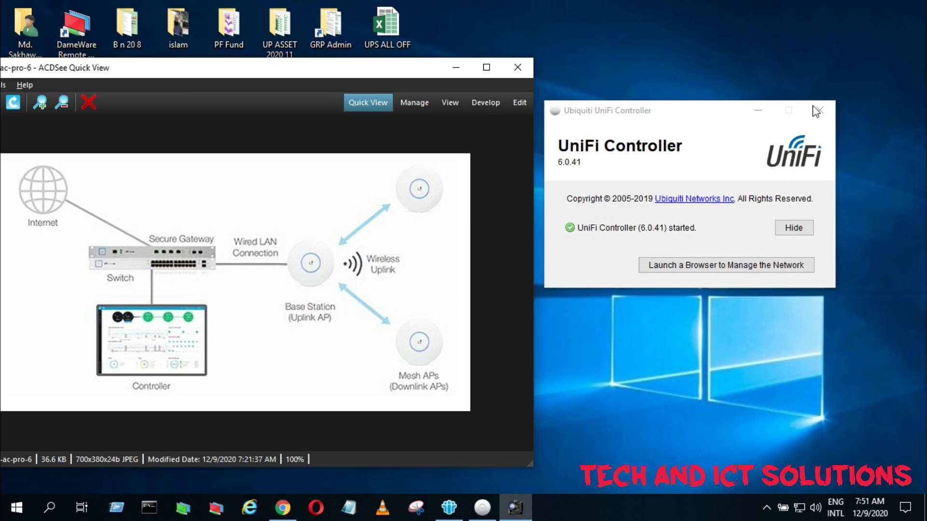
click(771, 511)
right_click(768, 479)
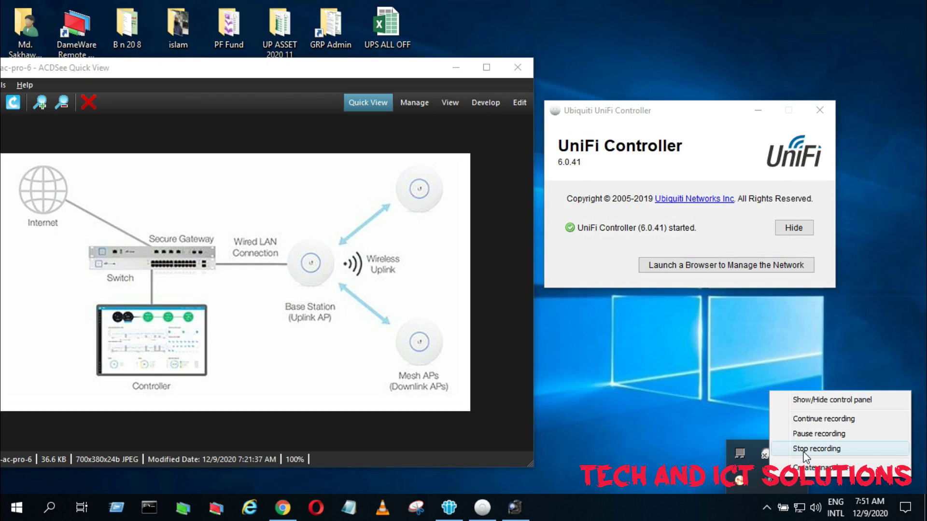